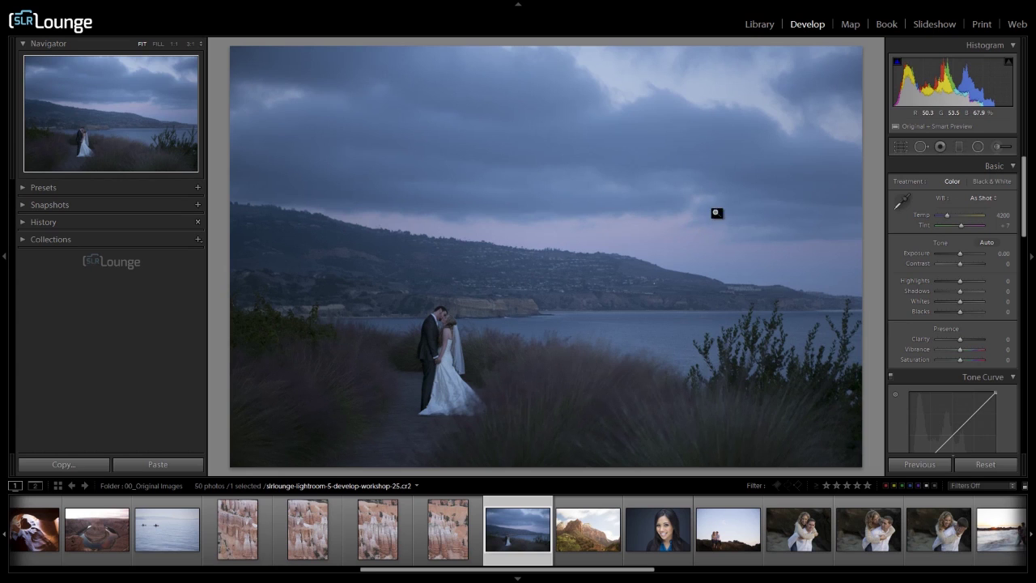
Step: Cycle the photo info overlay through its two info sets to off, and hide the module picker
key(i)
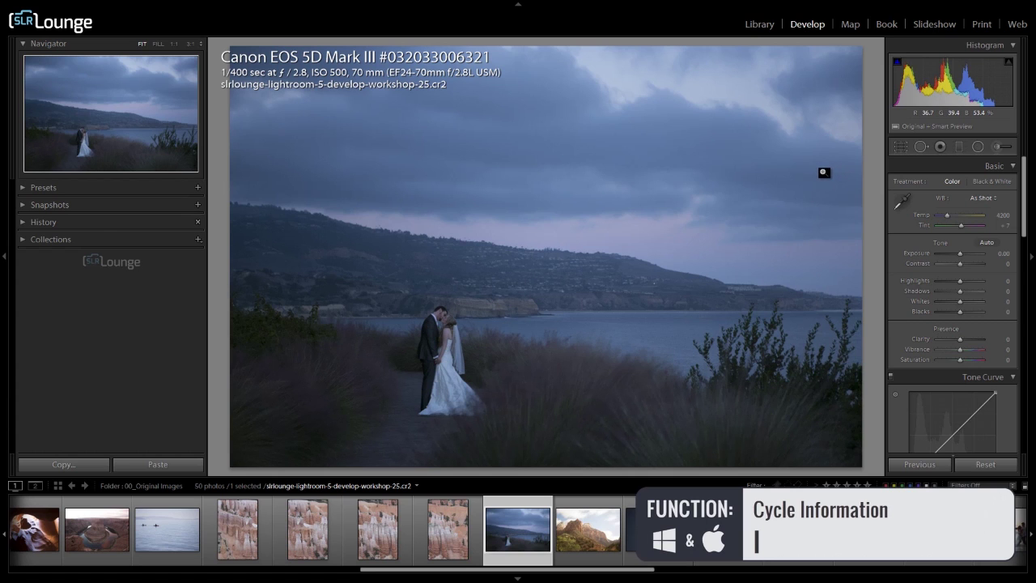
key(F5)
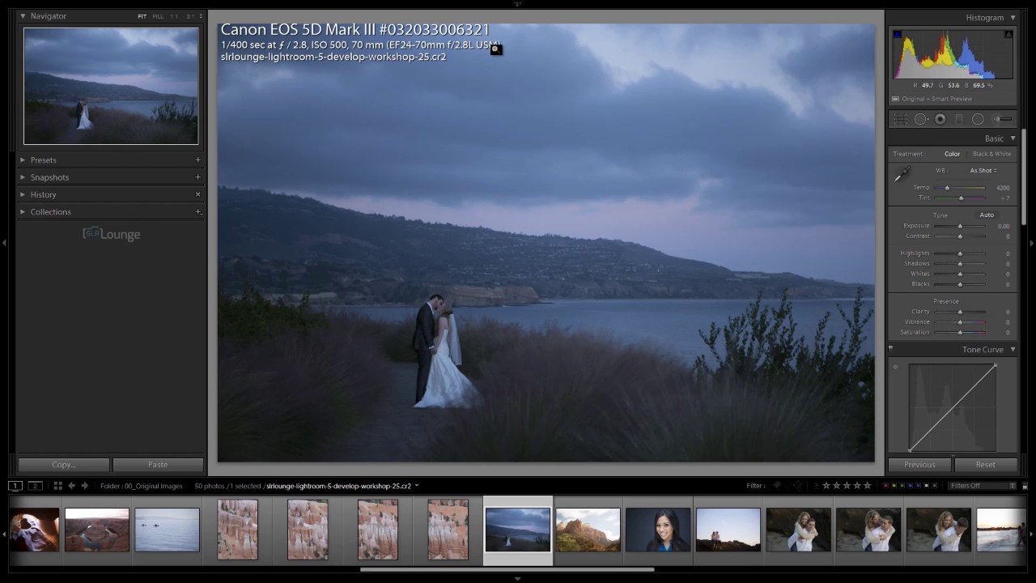
key(i)
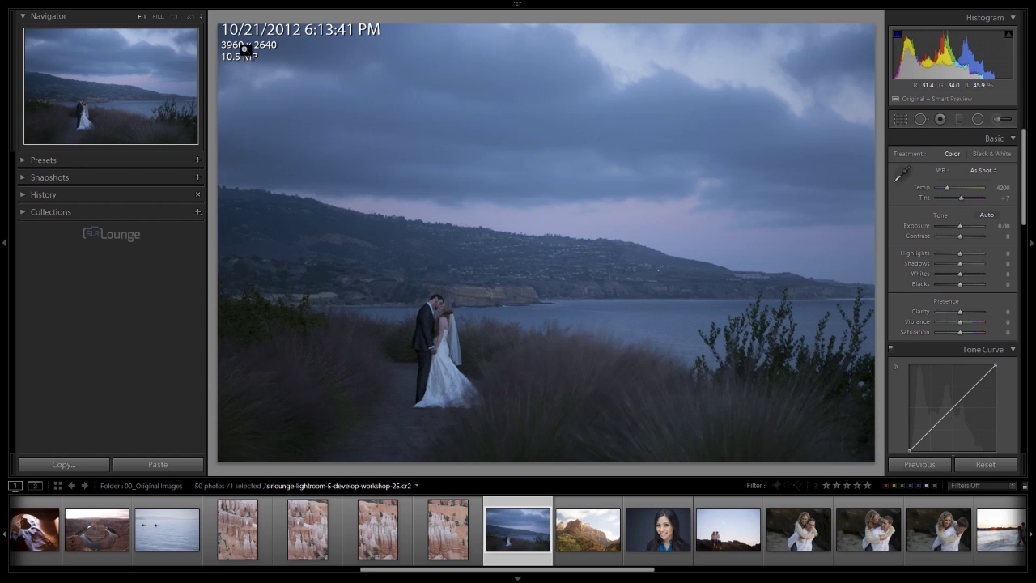
key(i)
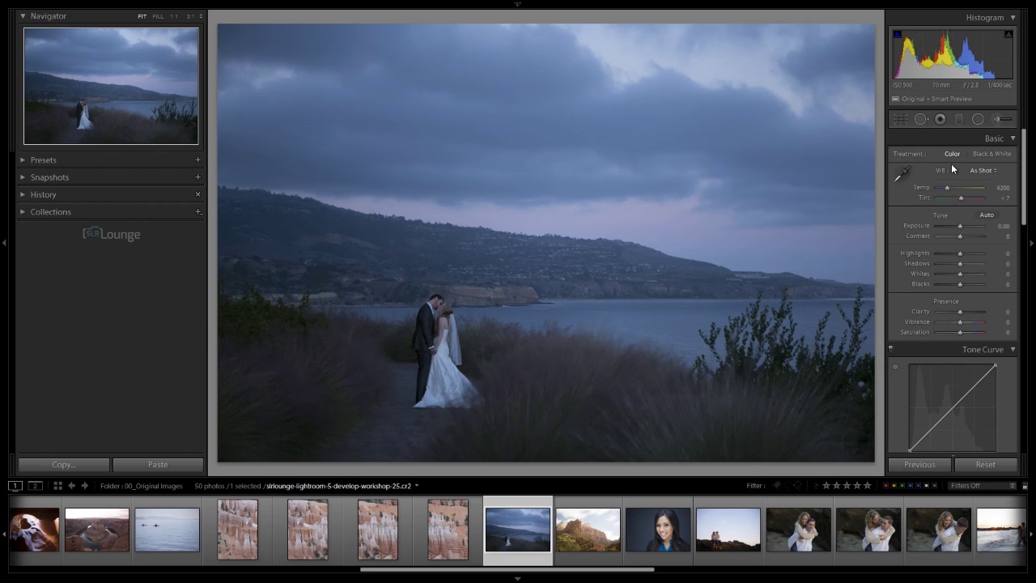
Step: Toggle the wedding photo between the Black & White and Color treatments, ending on Color
click(1004, 156)
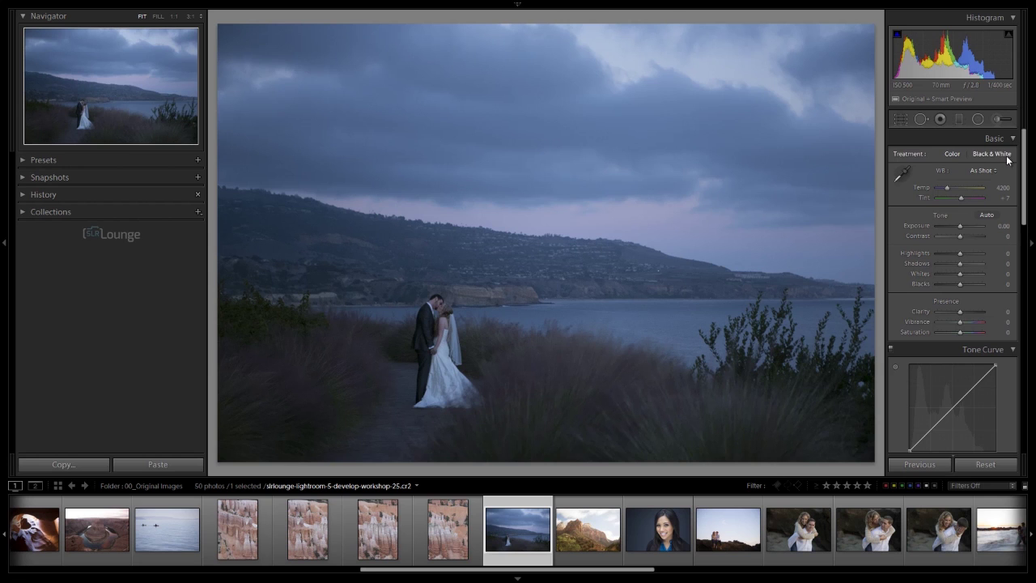
click(953, 154)
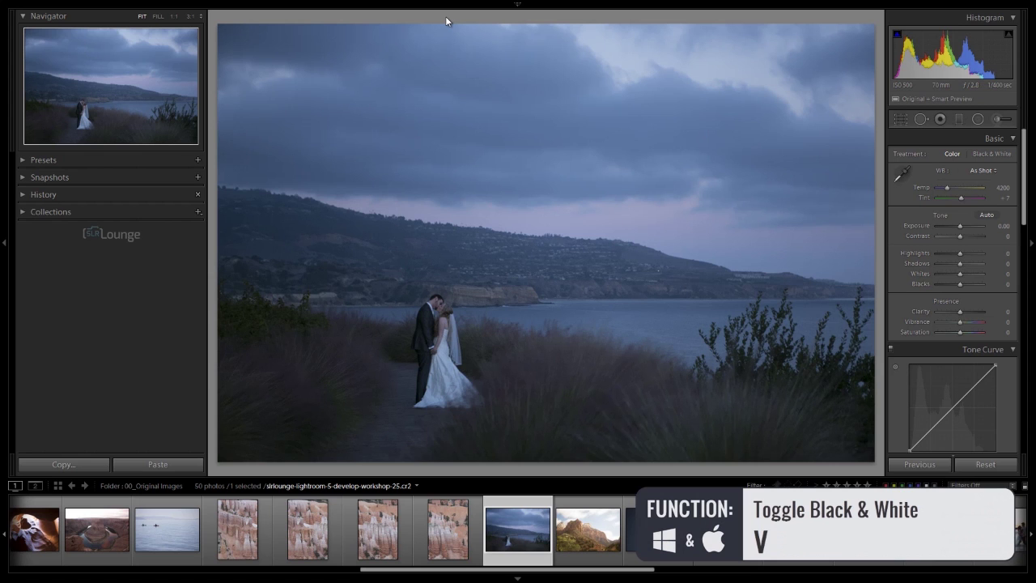
key(v)
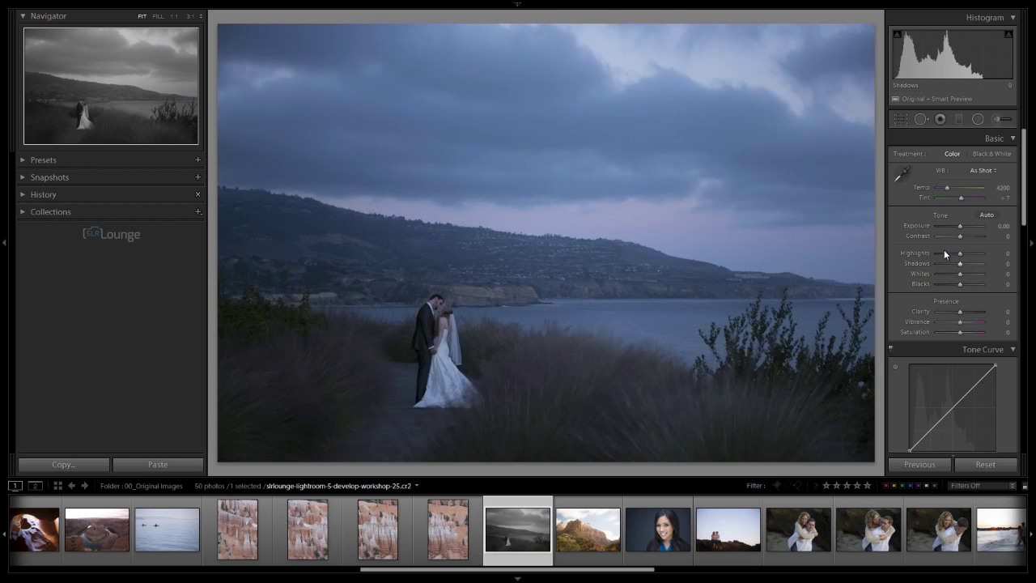
key(v)
key(v)
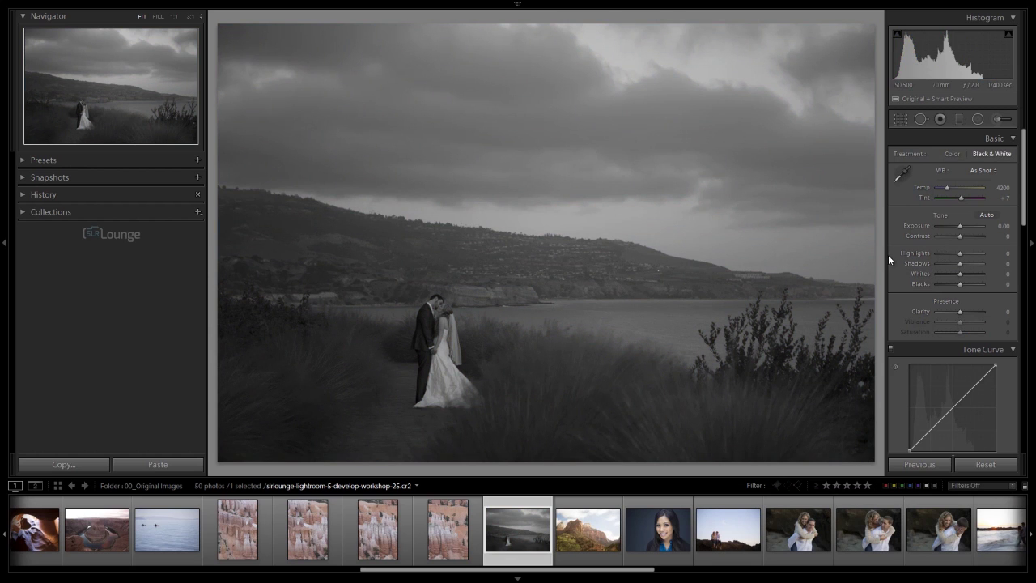
key(v)
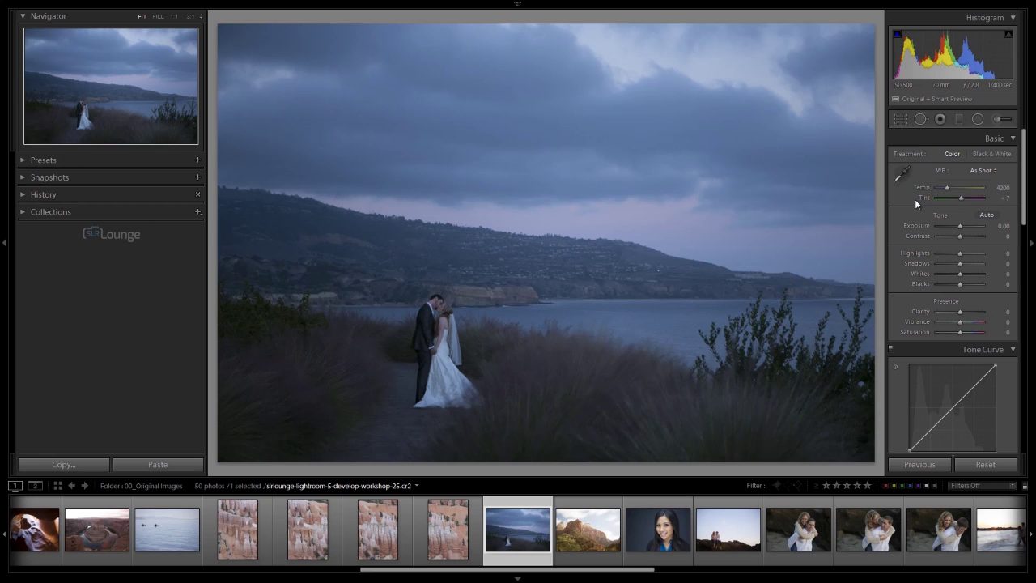
Step: Try the Daylight white balance preset on the photo and switch to Cloudy
click(987, 172)
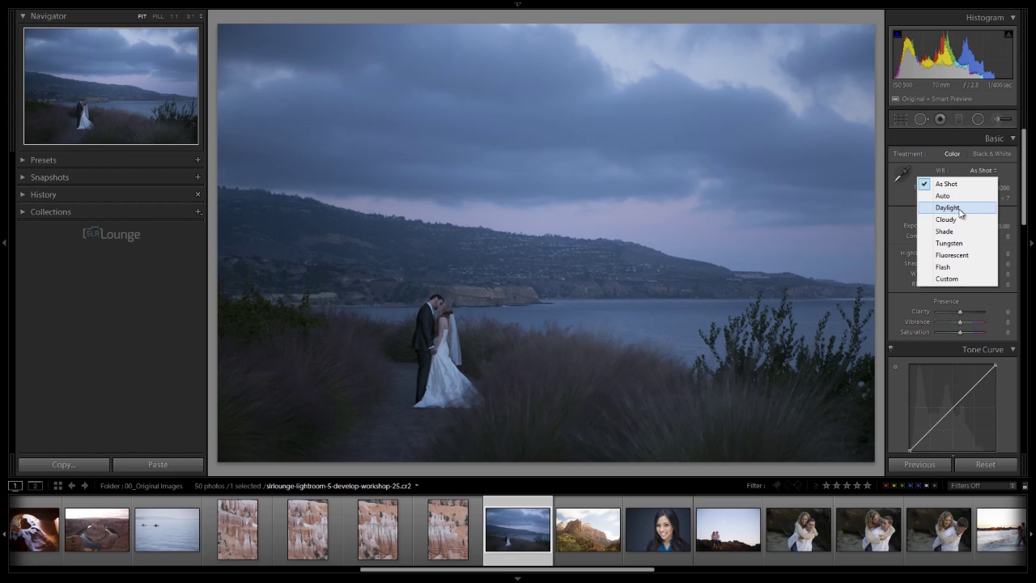
click(960, 208)
click(981, 171)
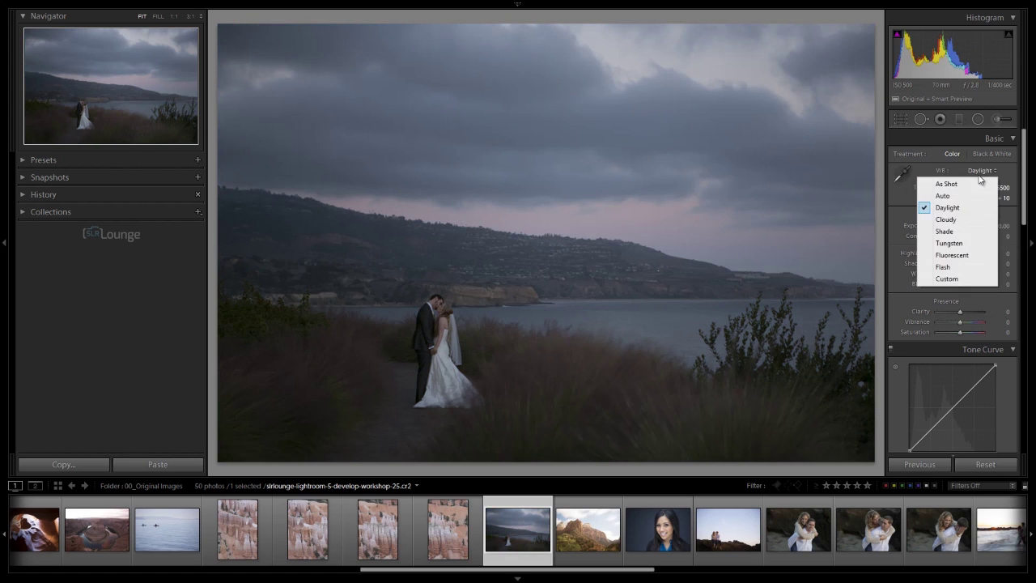
click(955, 212)
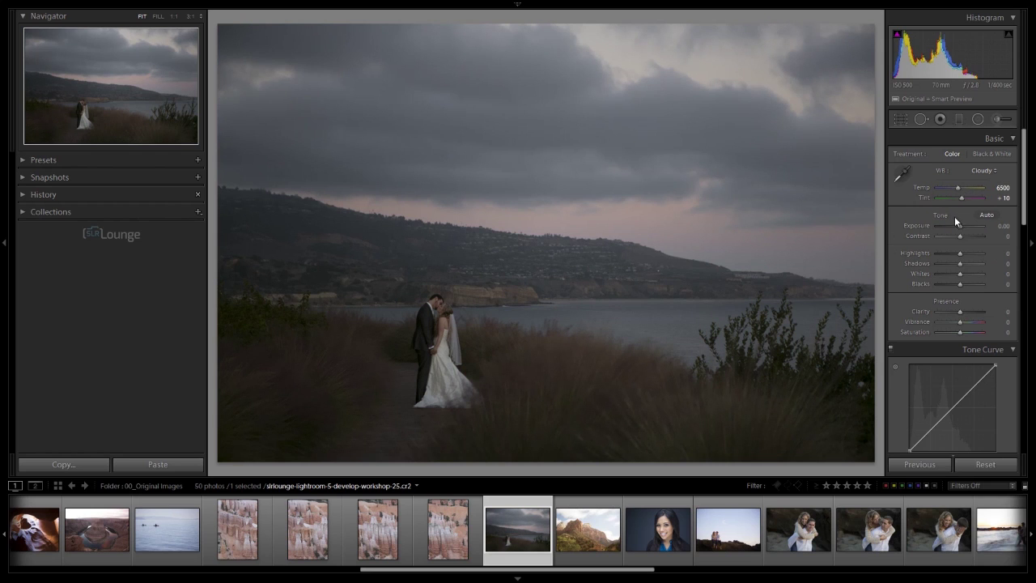
Step: Try the Tungsten white balance preset and return the photo to Cloudy
click(986, 171)
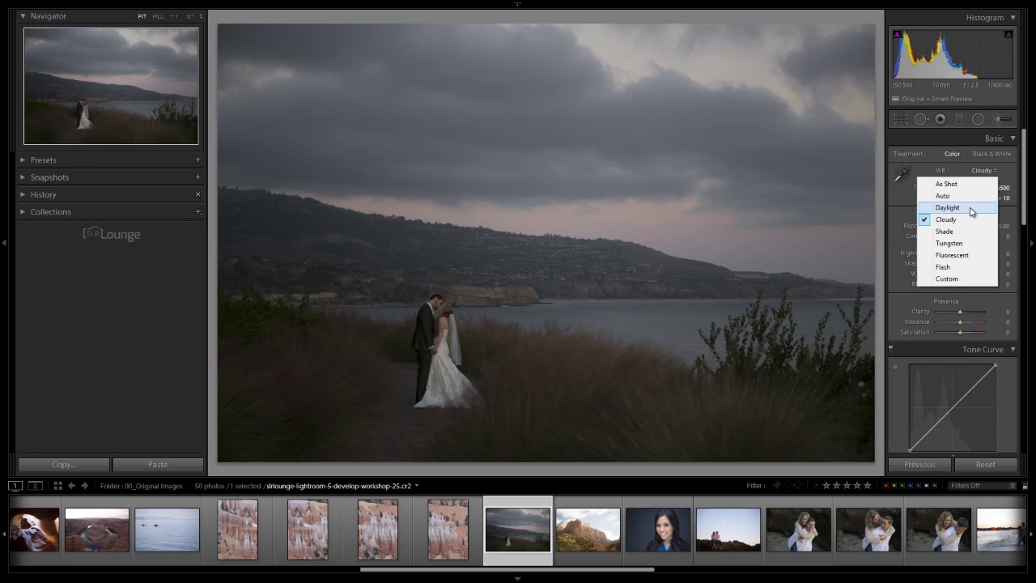
click(942, 243)
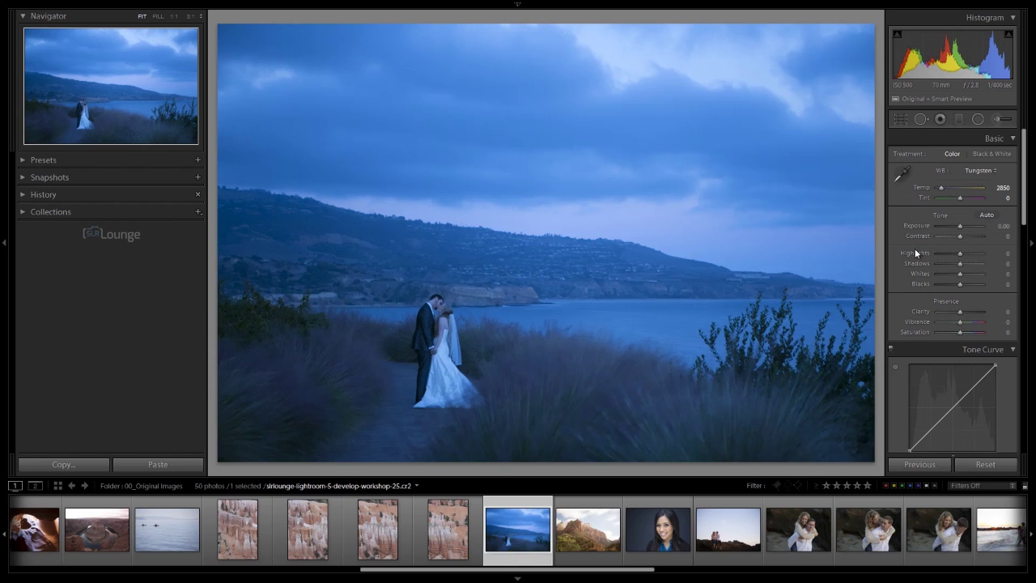
click(1002, 188)
text(3950)
click(981, 172)
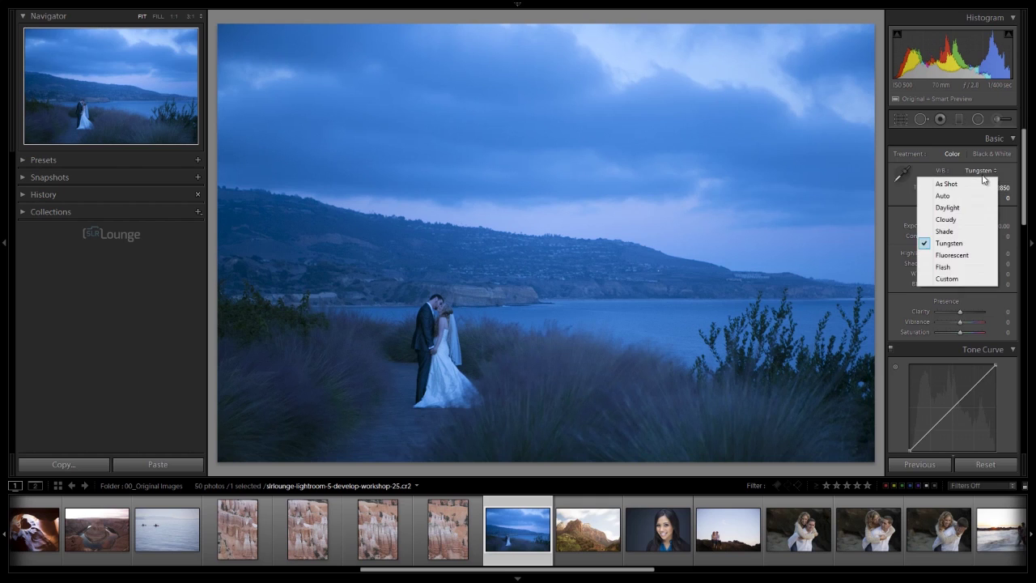
click(960, 220)
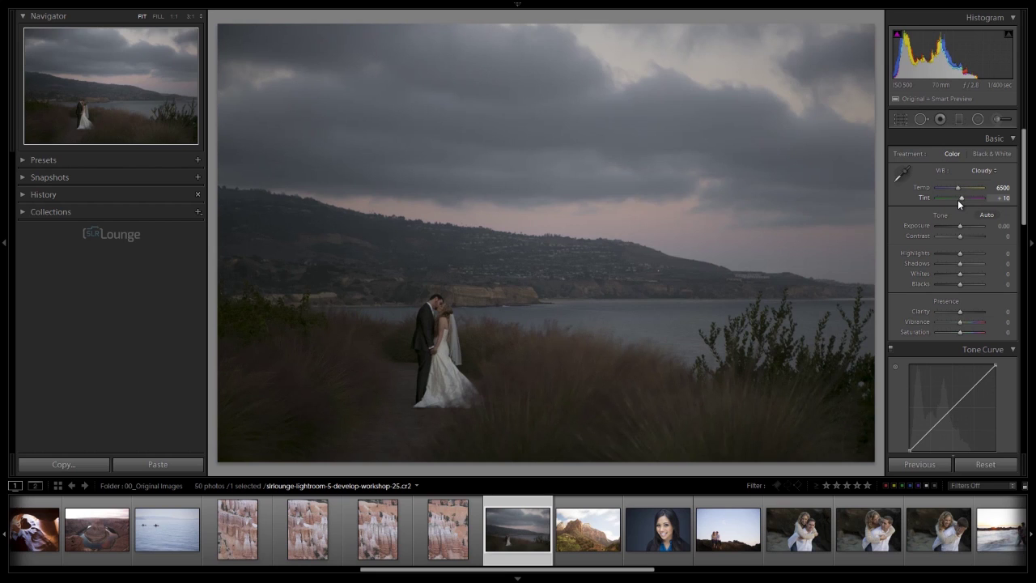
Step: Set a custom white balance with the White Balance Selector by sampling the bride's white dress twice as the neutral
click(905, 175)
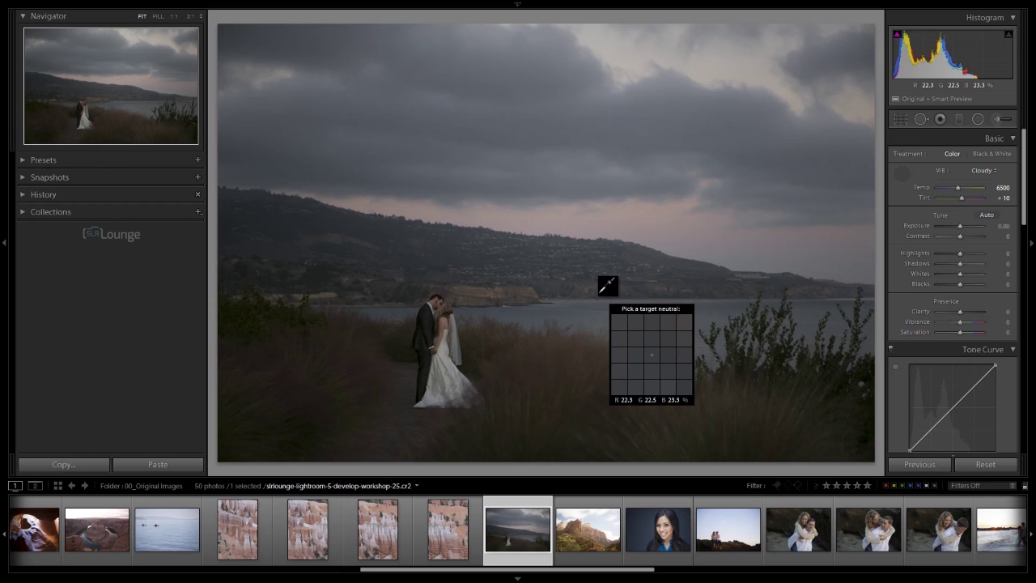
click(445, 355)
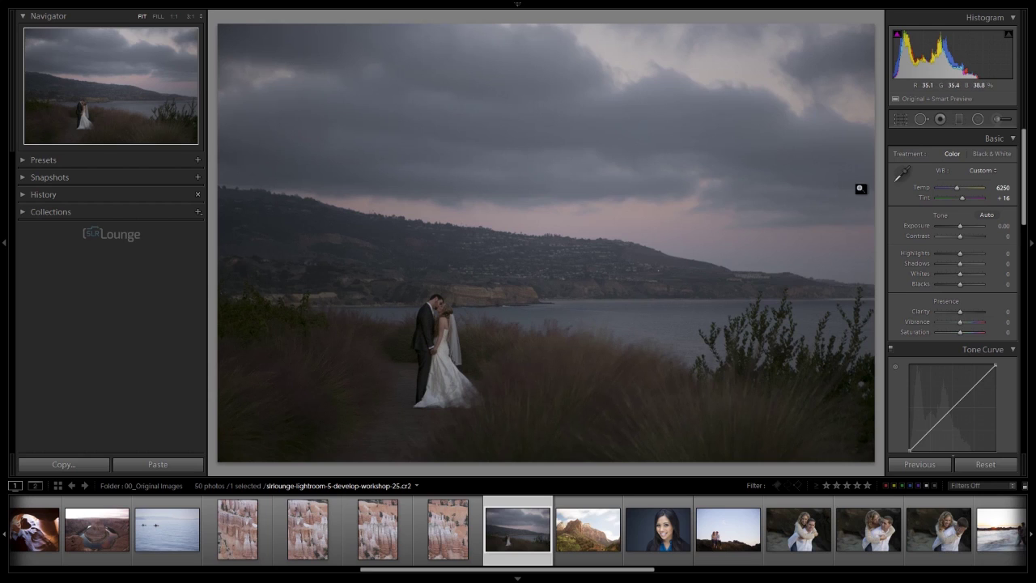
click(903, 176)
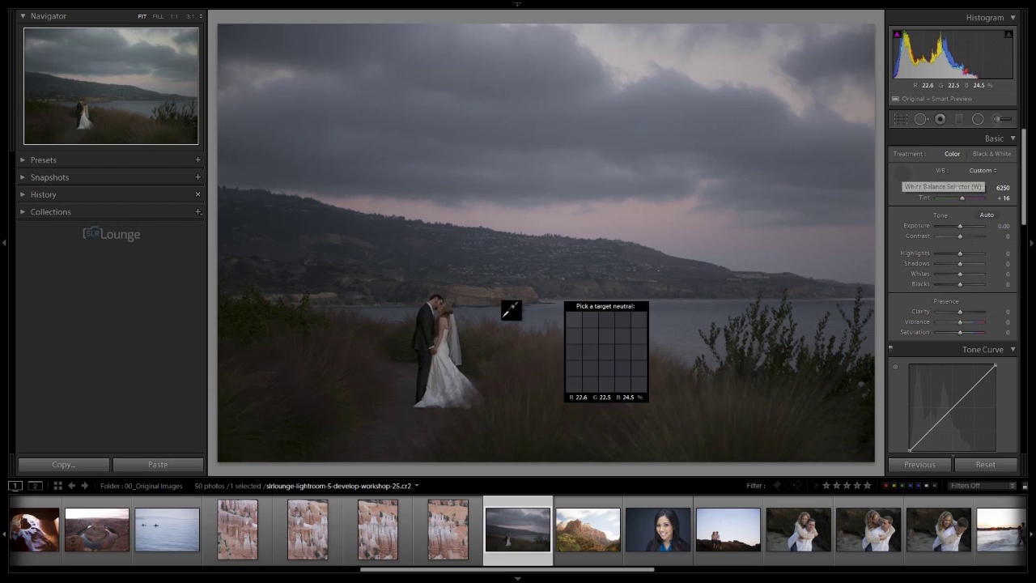
click(444, 351)
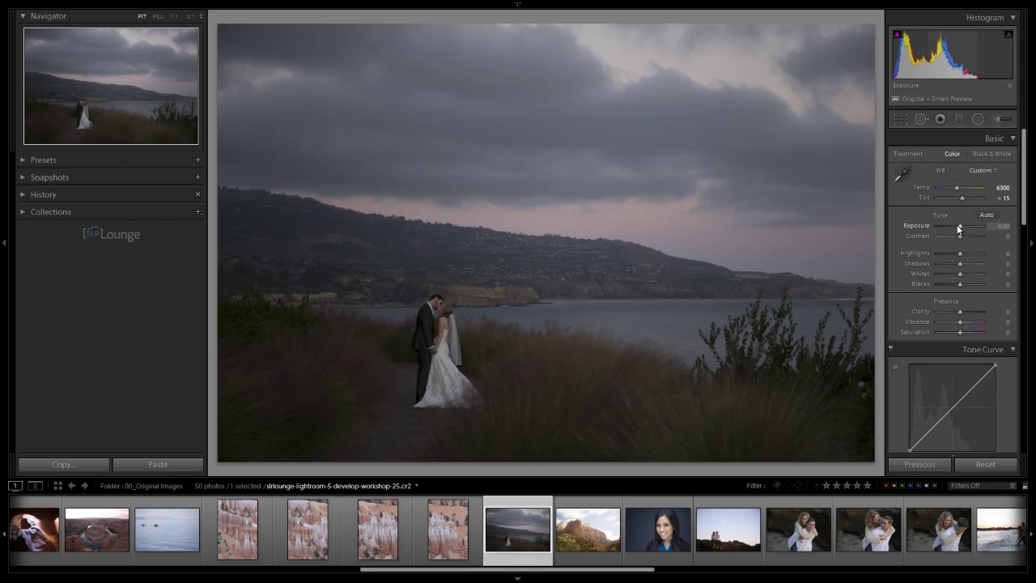
Step: Raise the photo's exposure in increments to +1.42
drag(960, 226, 964, 224)
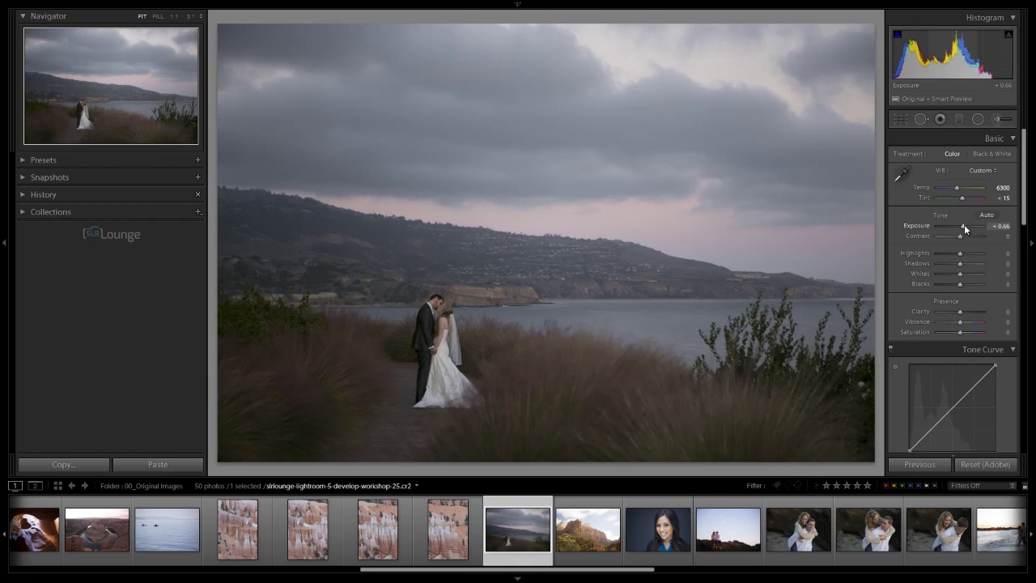
key(Up)
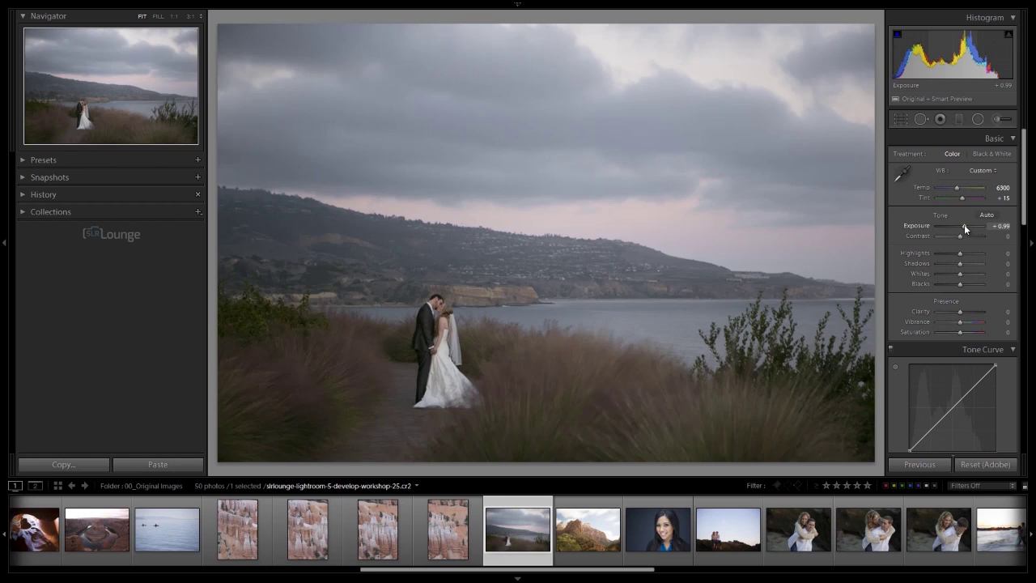
key(Up)
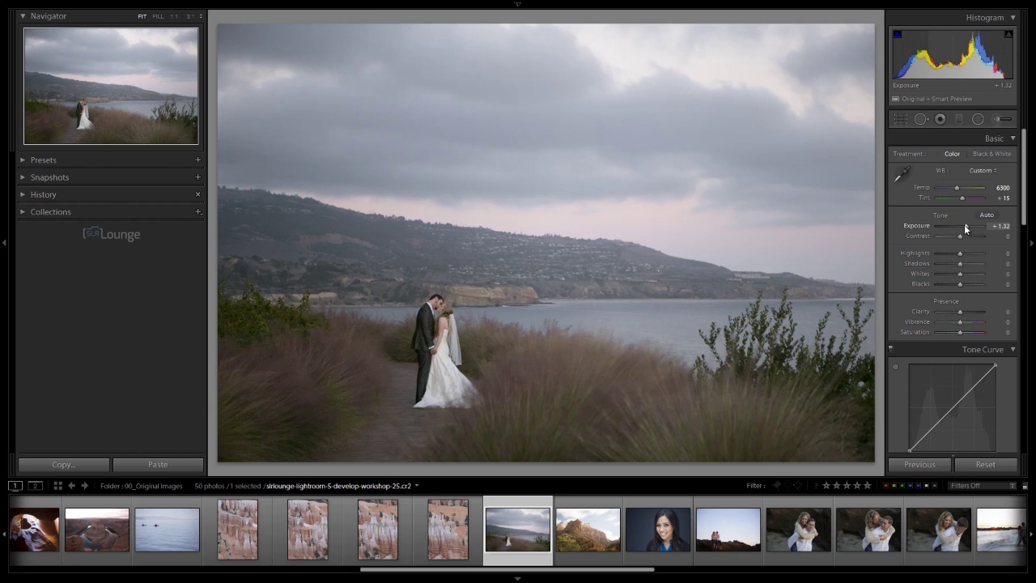
key(Up)
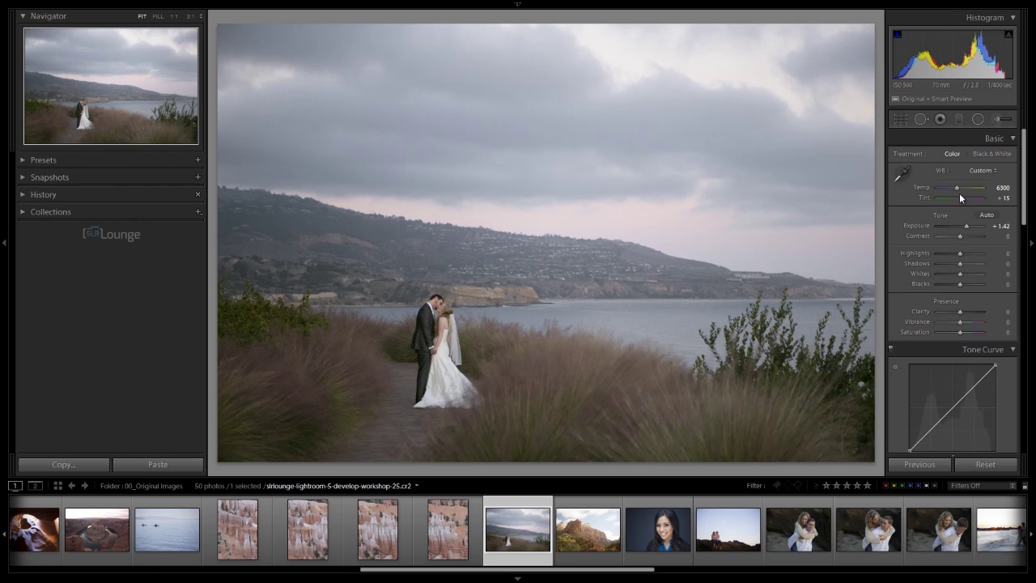
Step: Warm the photo by raising the white balance temperature in large increments to 7500
key(shift)
key(shift+Down)
key(shift+Up)
key(shift+Up)
key(shift+Up)
key(shift+Up)
key(shift+Up)
key(shift+Up)
key(shift+Up)
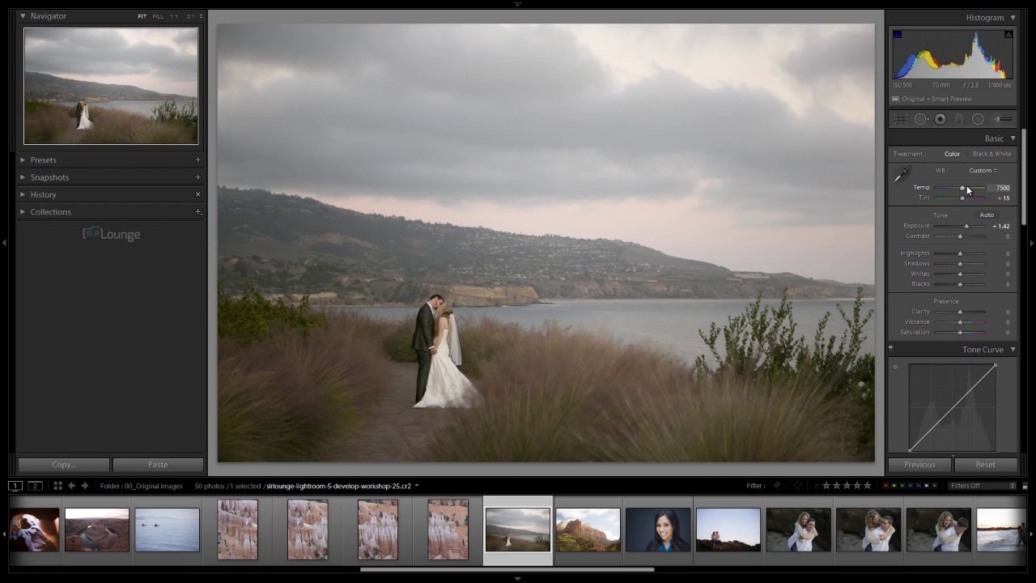
Step: Cool the photo by lowering the white balance temperature in large increments to 5100
key(shift)
key(shift+Down)
key(shift+Down)
key(shift+Down)
key(shift+Down)
key(shift+Down)
key(shift+Down)
key(shift+Down)
key(shift+Down)
key(shift+Down)
key(shift+Down)
key(shift+Down)
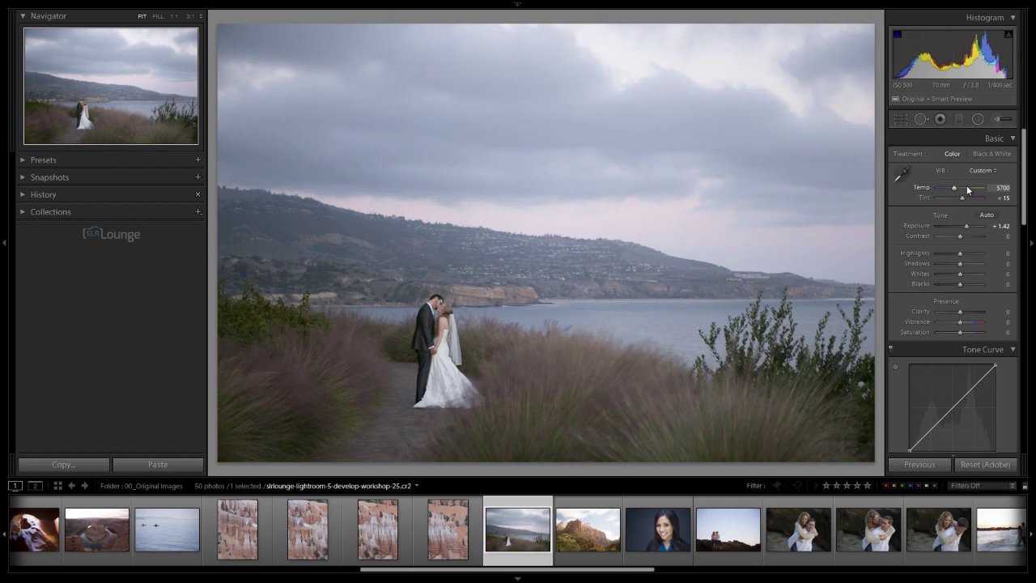
key(shift+Down)
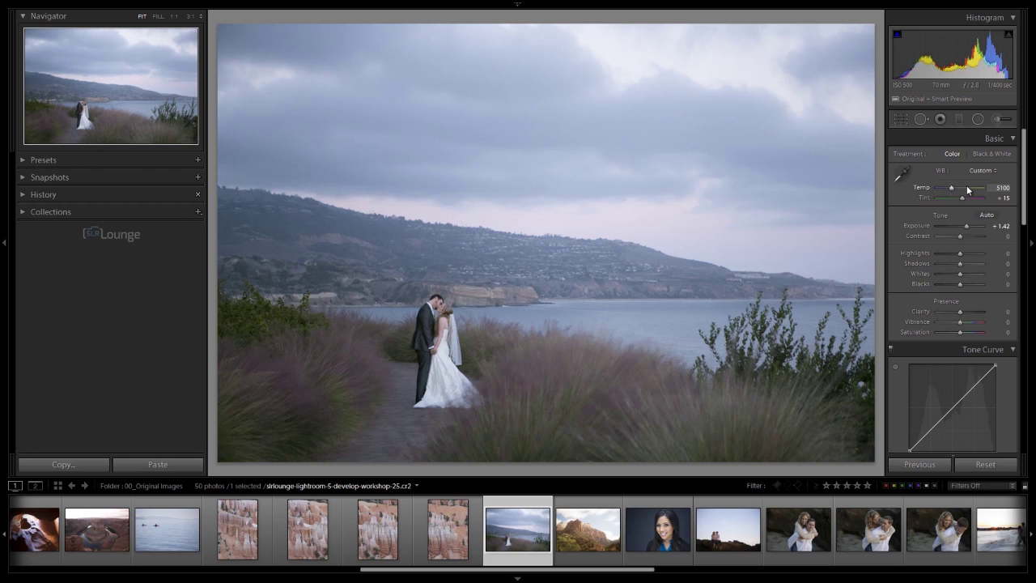
Step: Bring the white balance temperature back up to 6300
key(shift+Up)
key(shift+Up)
key(shift+Up)
key(shift+Up)
key(shift+Up)
key(shift+Up)
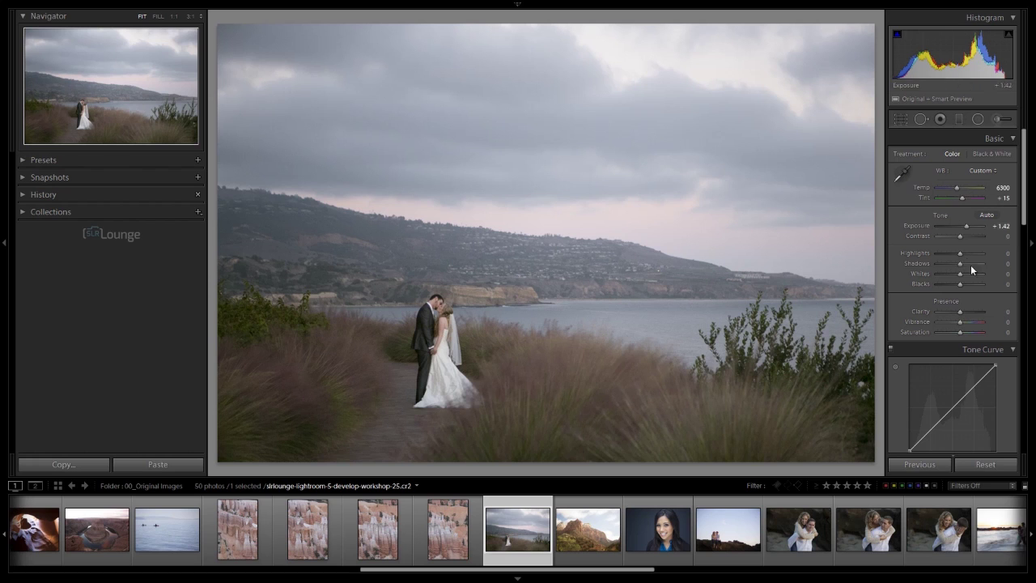
Step: Try a tint of +7 and undo it, then sweep the tint up to +20 and back down
drag(963, 197, 961, 199)
key(ctrl+z)
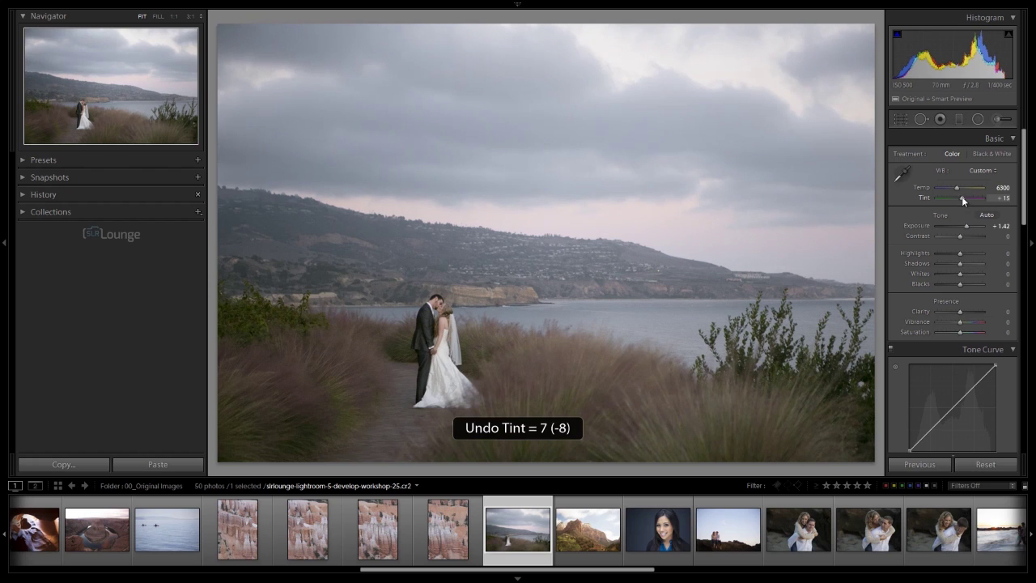
scroll(965, 196, up, 5)
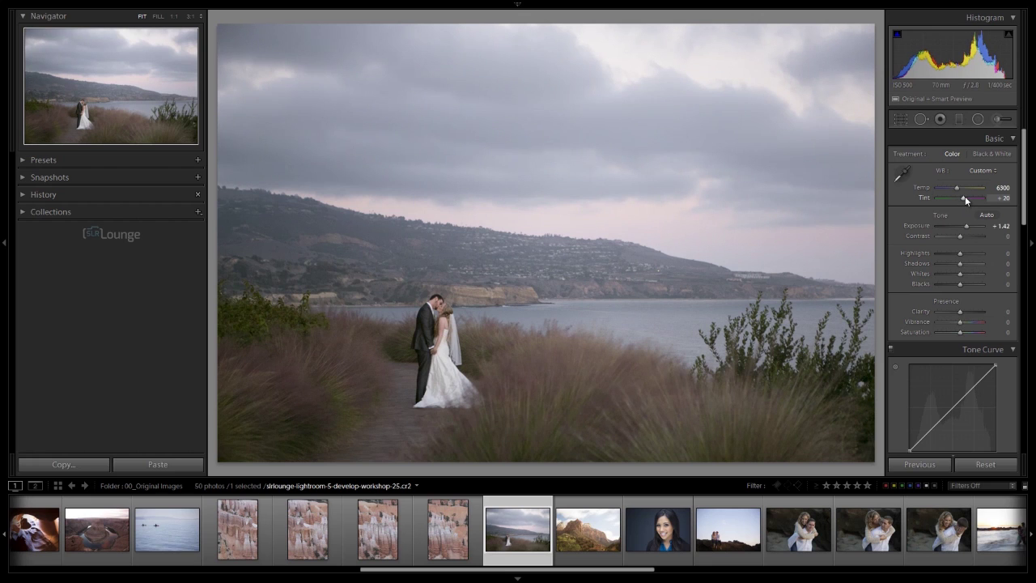
scroll(965, 196, down, 5)
key(shift)
scroll(965, 196, up, 5)
scroll(964, 196, down, 5)
scroll(965, 196, up, 4)
scroll(965, 196, down, 4)
Step: Fine-tune the white balance tint to +12
drag(963, 196, 962, 196)
drag(962, 196, 962, 196)
drag(962, 196, 960, 196)
Step: Try the Auto tone adjustment on the photo and undo it
click(984, 214)
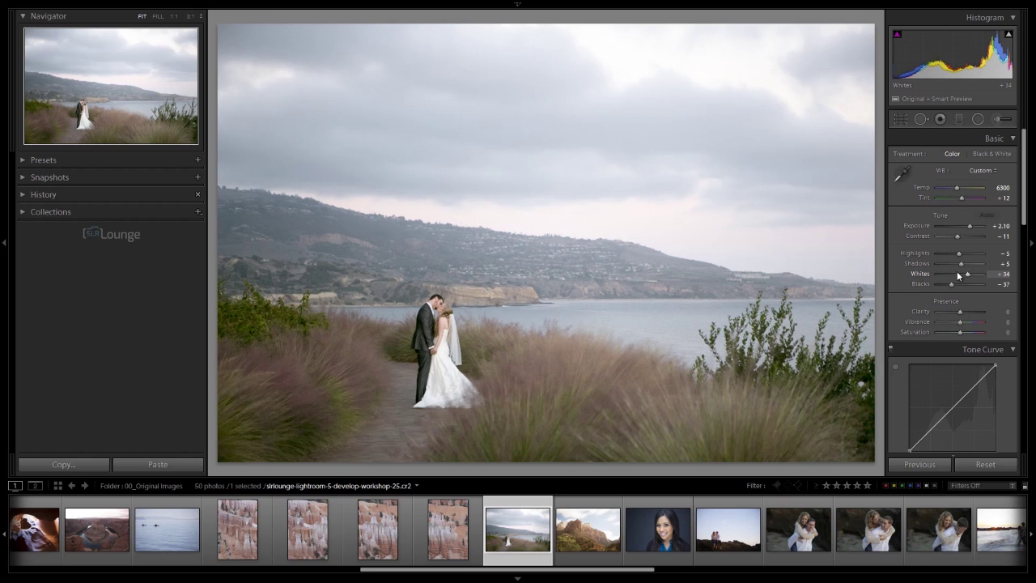
key(ctrl+z)
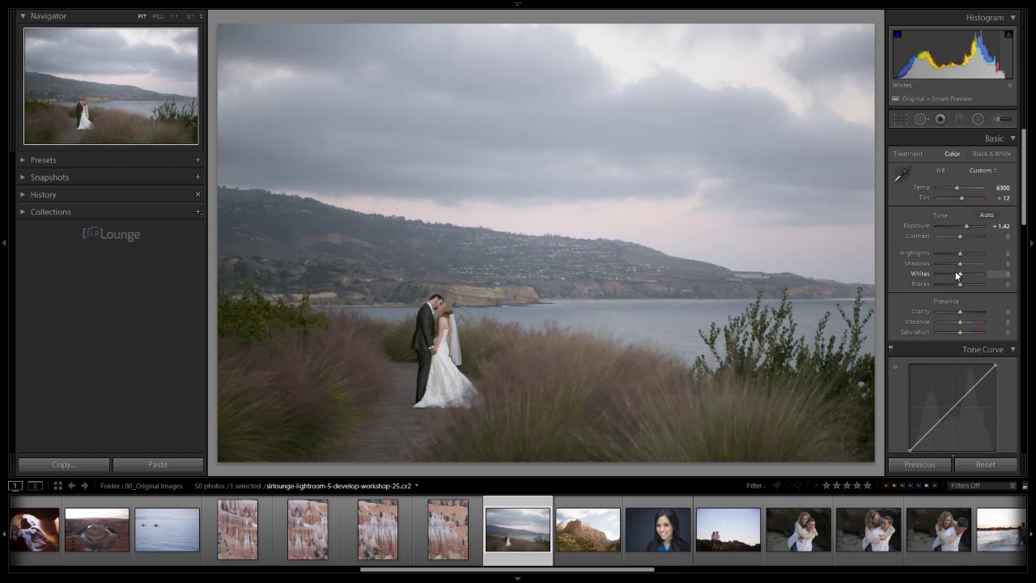
Step: Brighten the photo by setting the exposure to +1.92
drag(963, 225, 965, 225)
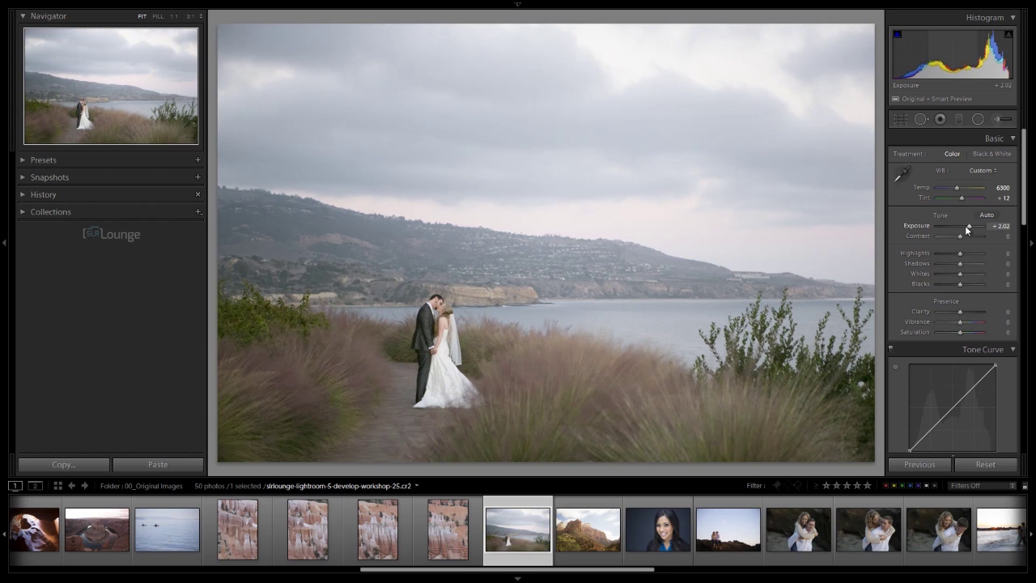
drag(965, 225, 965, 225)
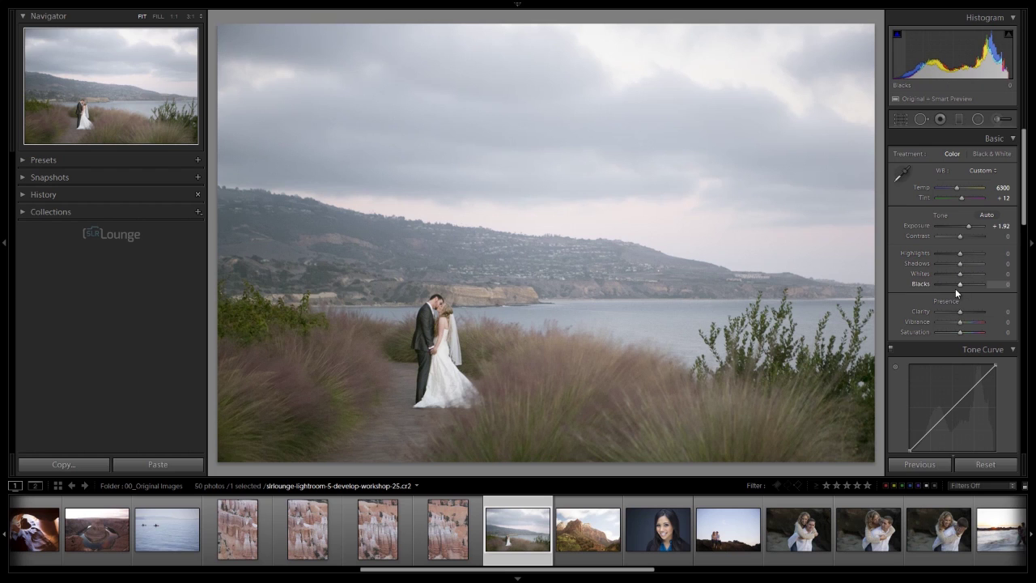
Step: Try adjusting the highlights and shadows, and reset both to 0
mouse_move(958, 253)
mouse_down()
mouse_move(930, 247)
mouse_move(957, 255)
mouse_move(942, 260)
mouse_move(974, 260)
mouse_up()
double_click(957, 255)
double_click(977, 261)
Step: Raise the photo's whites to +69
mouse_move(961, 275)
mouse_down()
mouse_move(927, 272)
mouse_move(975, 272)
mouse_up()
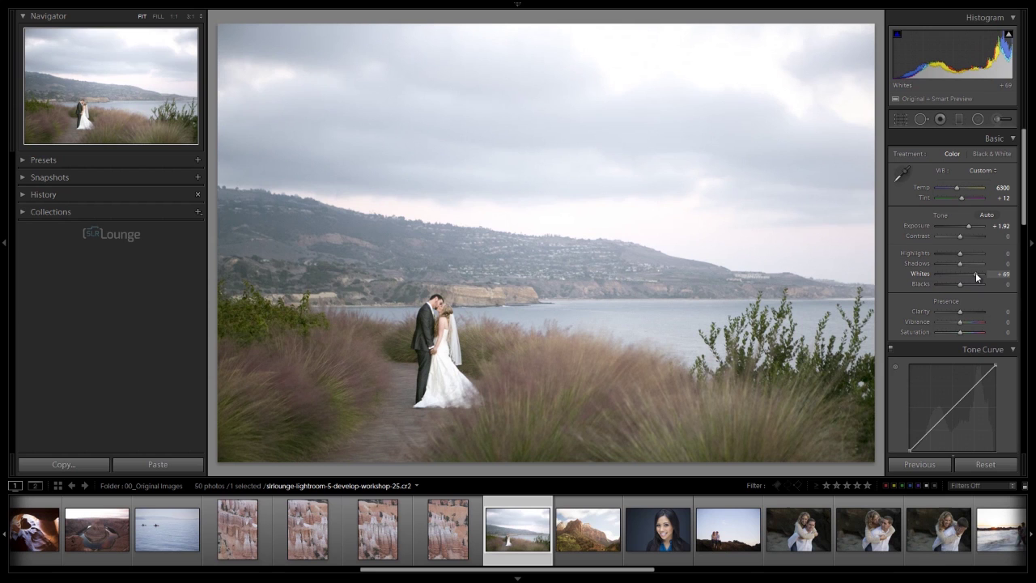
Step: Reset the whites to 0, then try lowering the blacks and reset them as well
double_click(976, 272)
drag(960, 284, 947, 283)
double_click(947, 282)
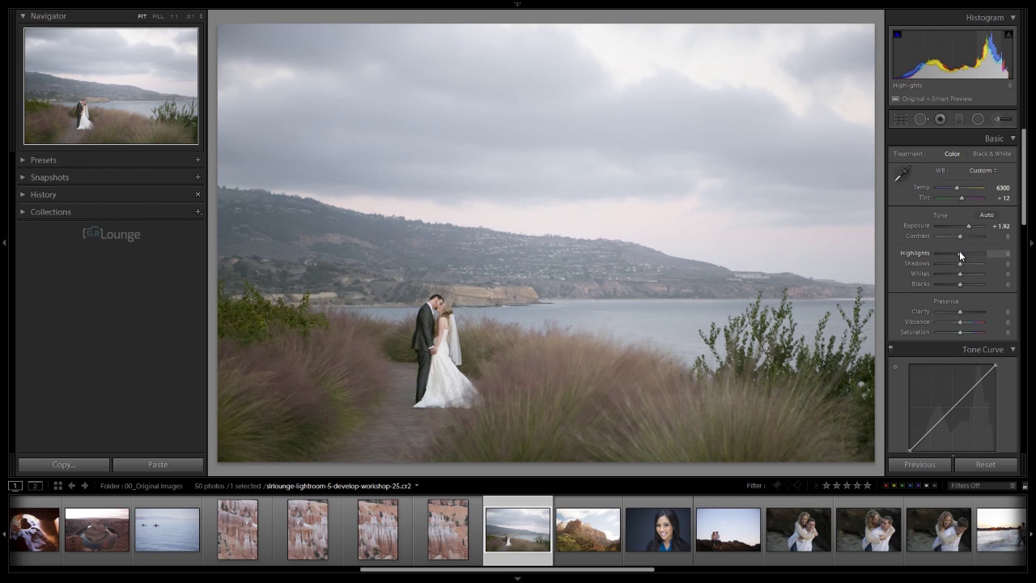
Step: Try adjusting the highlights and lowering the whites to −55, and reset both to 0
mouse_move(961, 257)
mouse_down()
mouse_move(945, 252)
mouse_move(977, 255)
mouse_move(948, 256)
mouse_move(973, 254)
mouse_move(959, 252)
mouse_up()
double_click(959, 252)
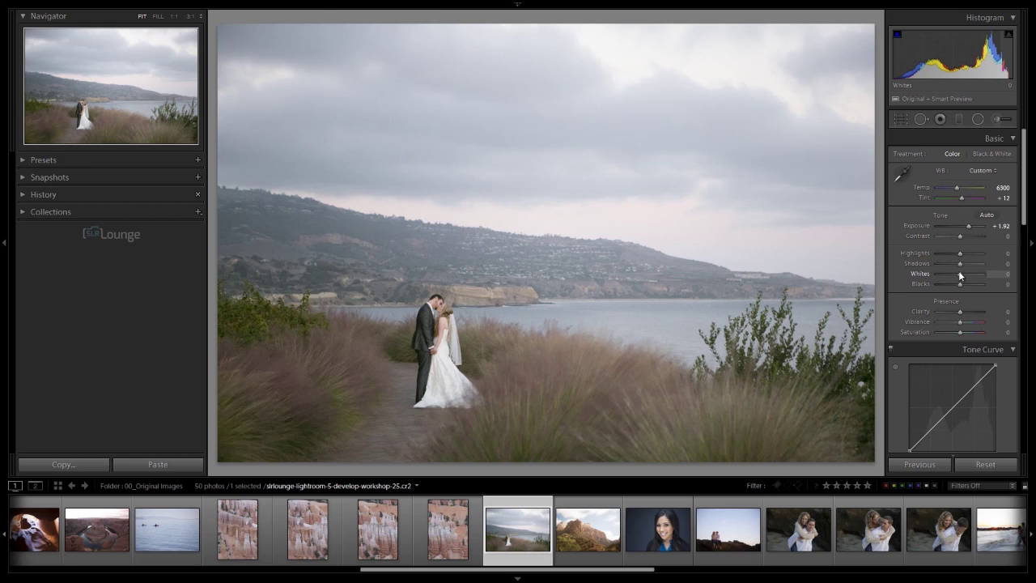
drag(959, 276, 947, 278)
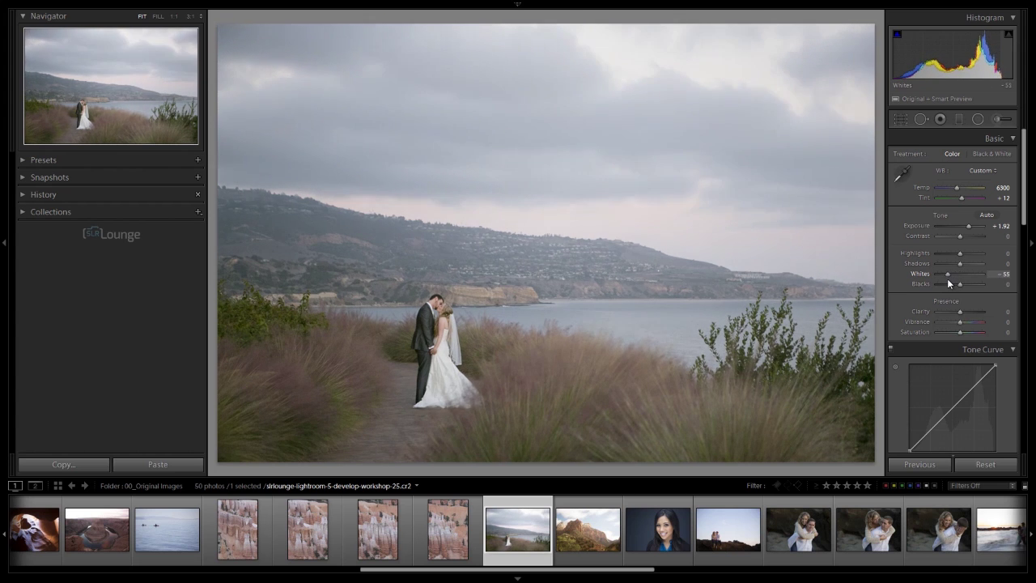
double_click(947, 277)
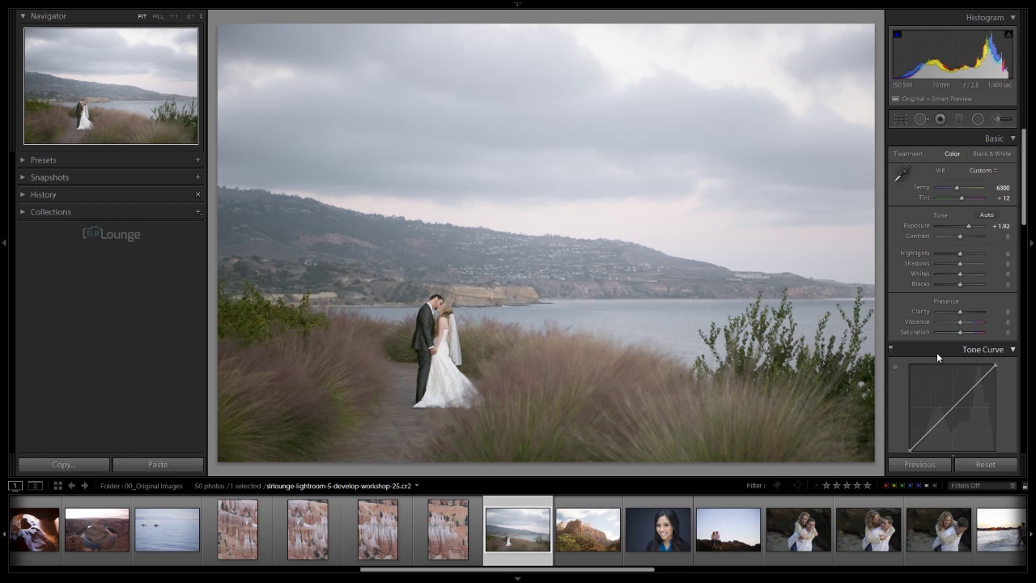
Step: Raise the photo's highlights to +20 and its whites to +15
click(963, 252)
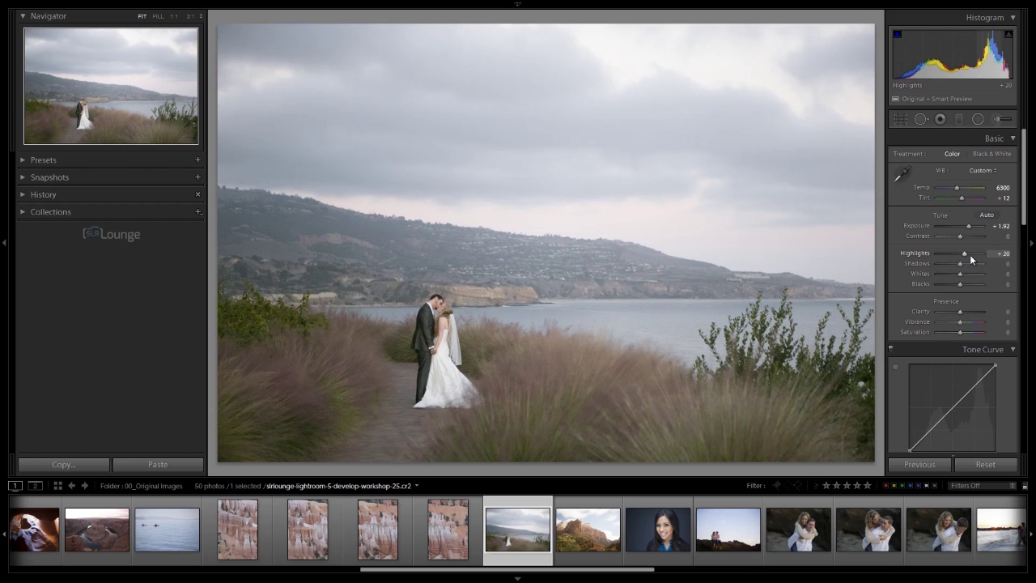
drag(959, 235, 960, 236)
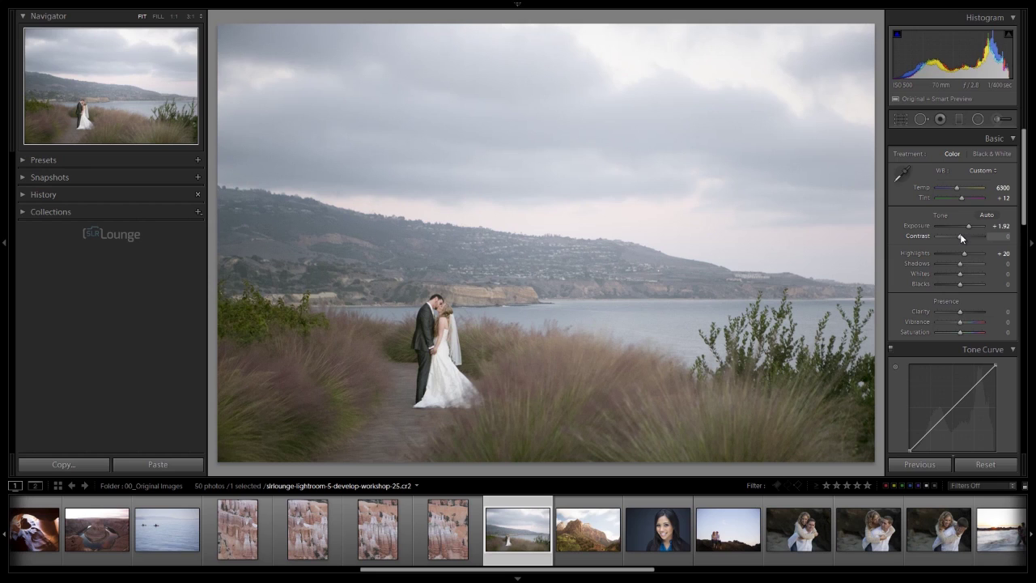
key(shift)
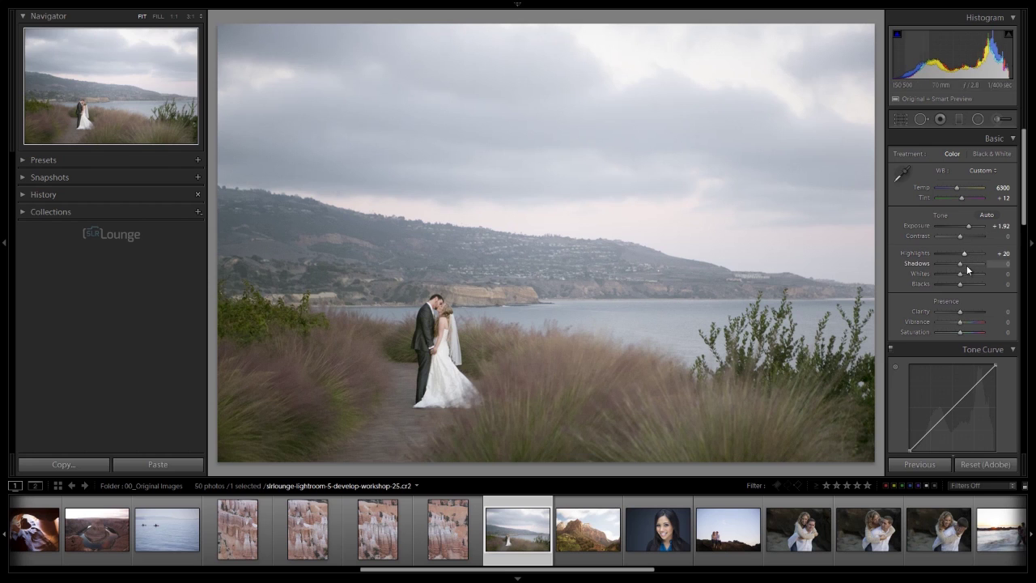
key(Up)
key(Up)
key(Up)
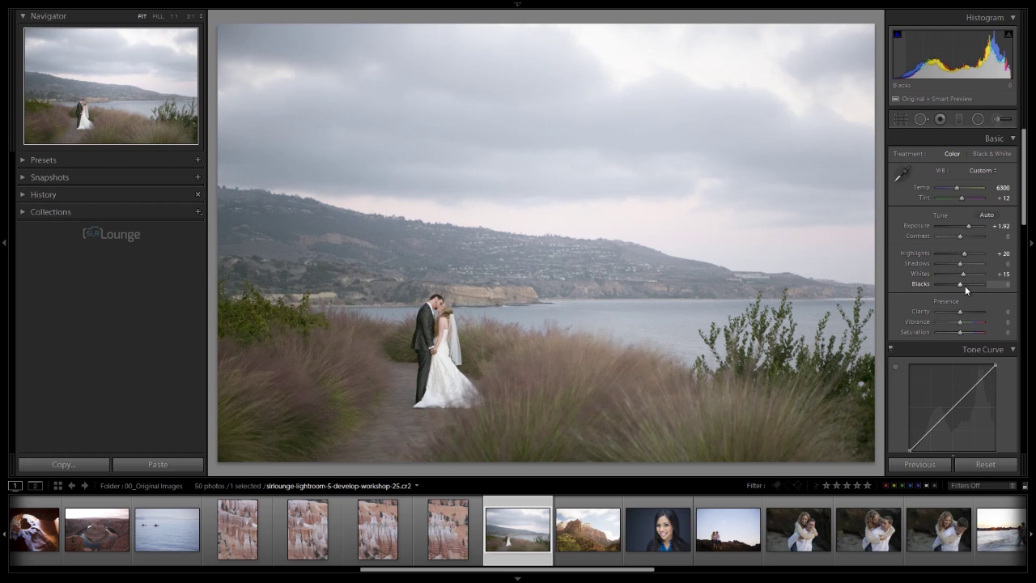
Step: Lower the photo's shadows to −10 and its blacks to −20
key(Down)
key(Down)
key(Down)
key(Down)
key(Down)
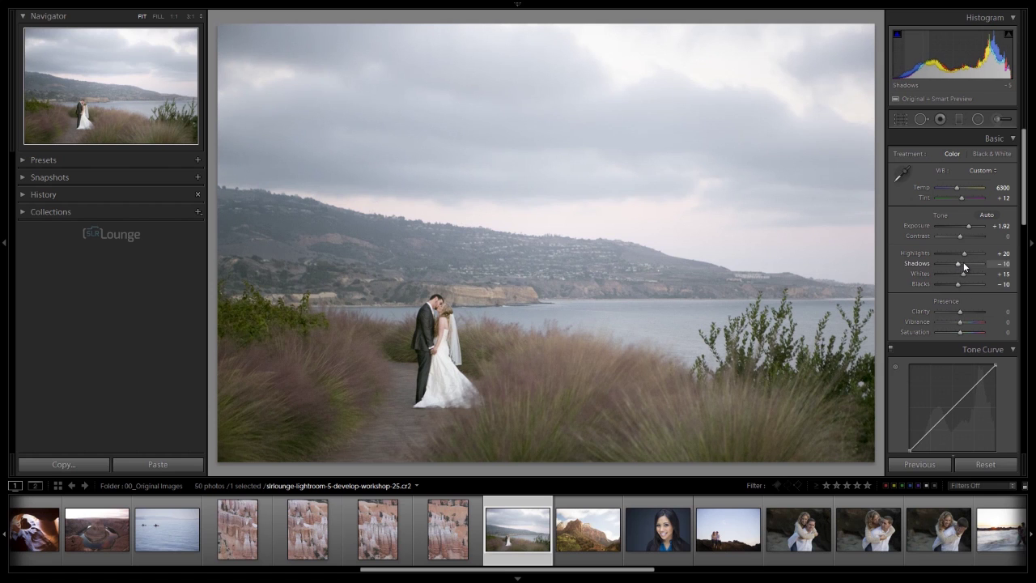
key(Down)
key(Up)
key(Up)
key(Down)
key(Down)
key(Down)
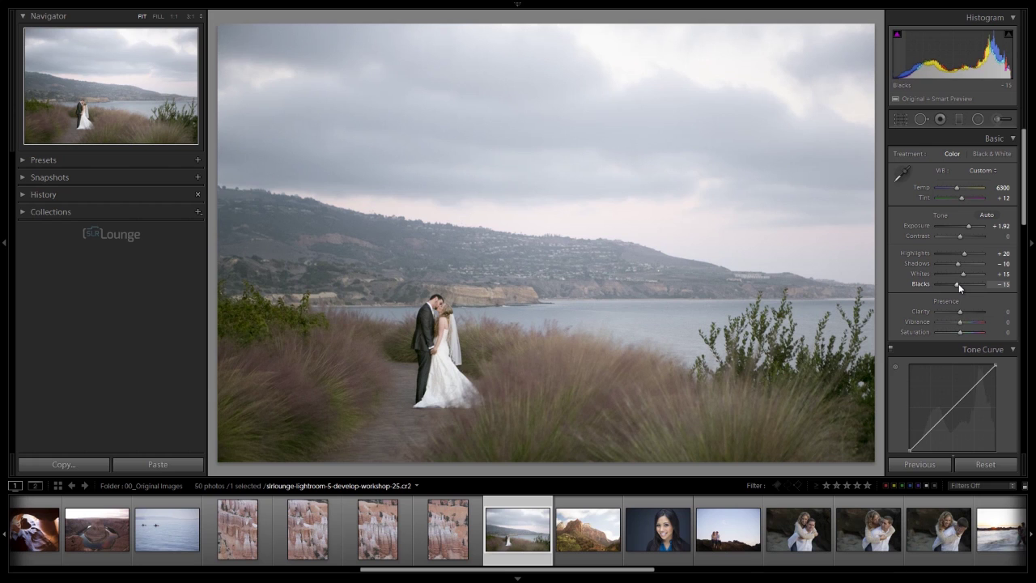
key(Up)
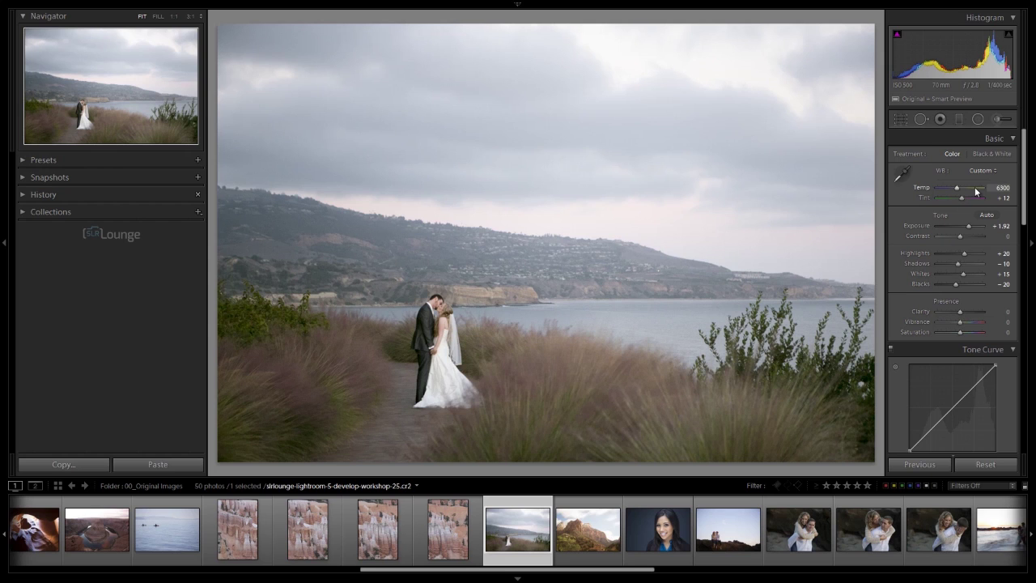
Step: Set the contrast to +10 and warm the white balance temperature to 6500
key(Up)
key(Up)
key(Up)
key(Up)
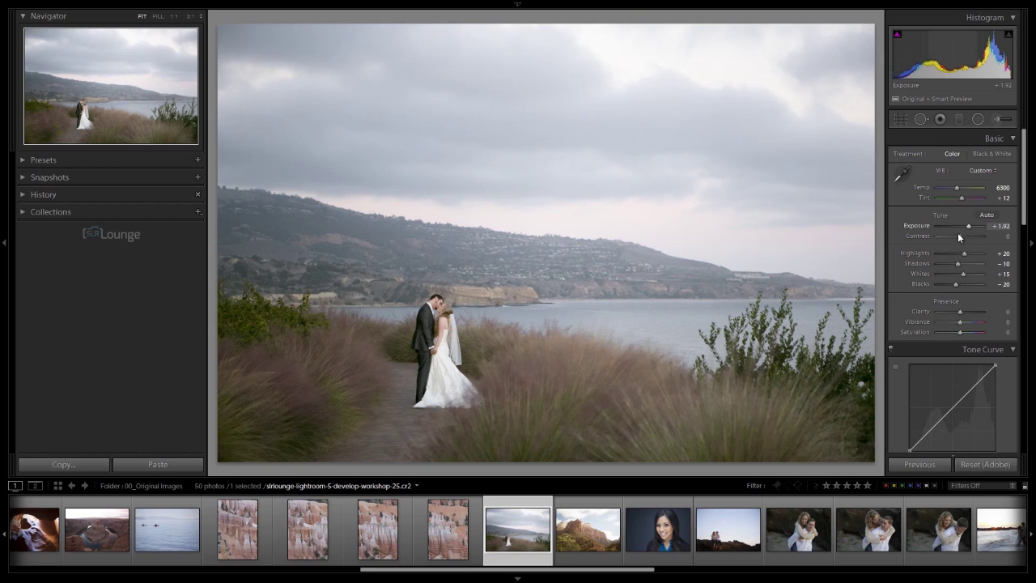
key(Down)
key(Down)
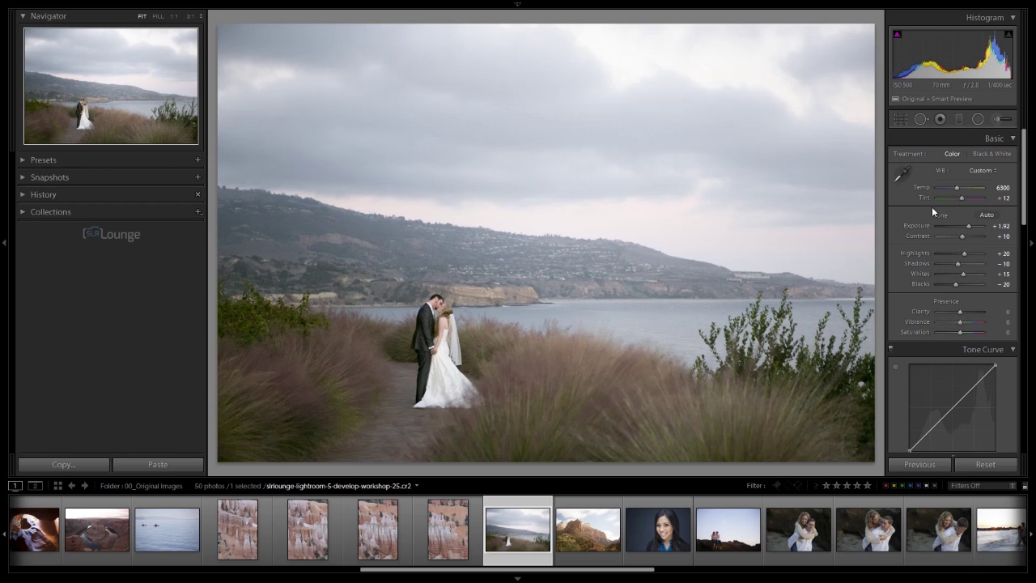
scroll(974, 185, up, 2)
Step: Try a strongly negative clarity and a clarity of +48 on the photo, and reset it to 0
drag(959, 311, 950, 312)
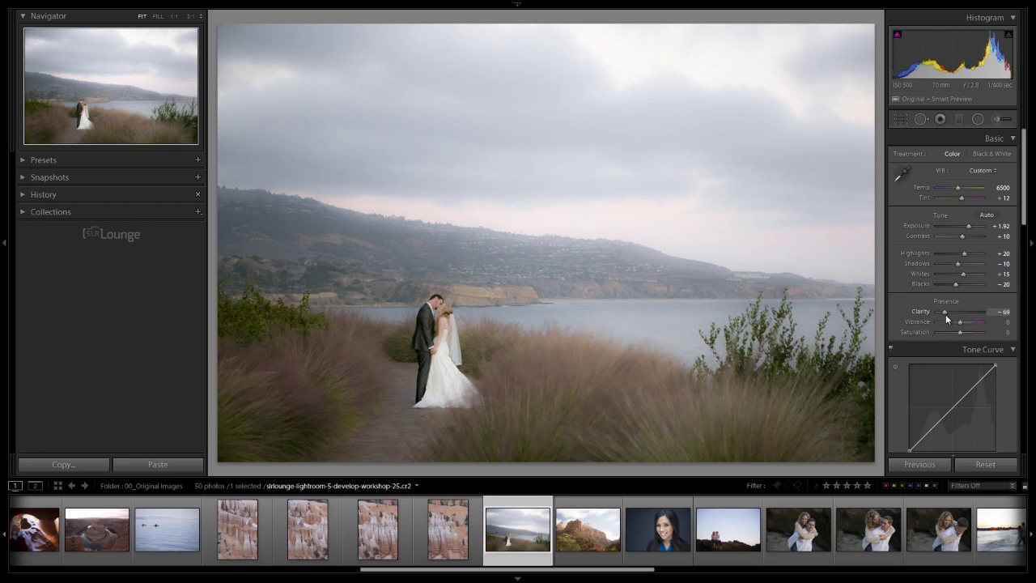
drag(945, 314, 976, 316)
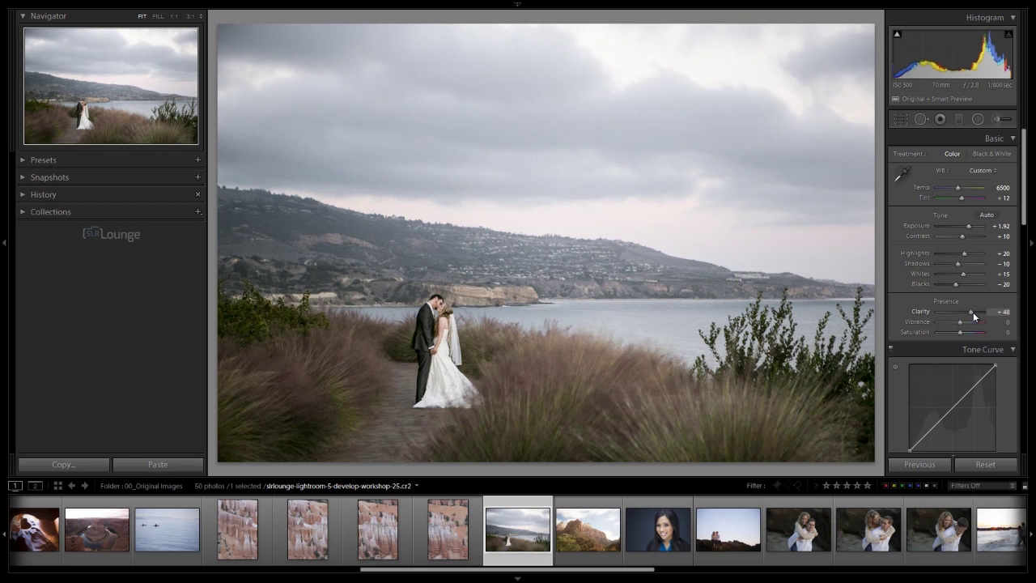
double_click(973, 312)
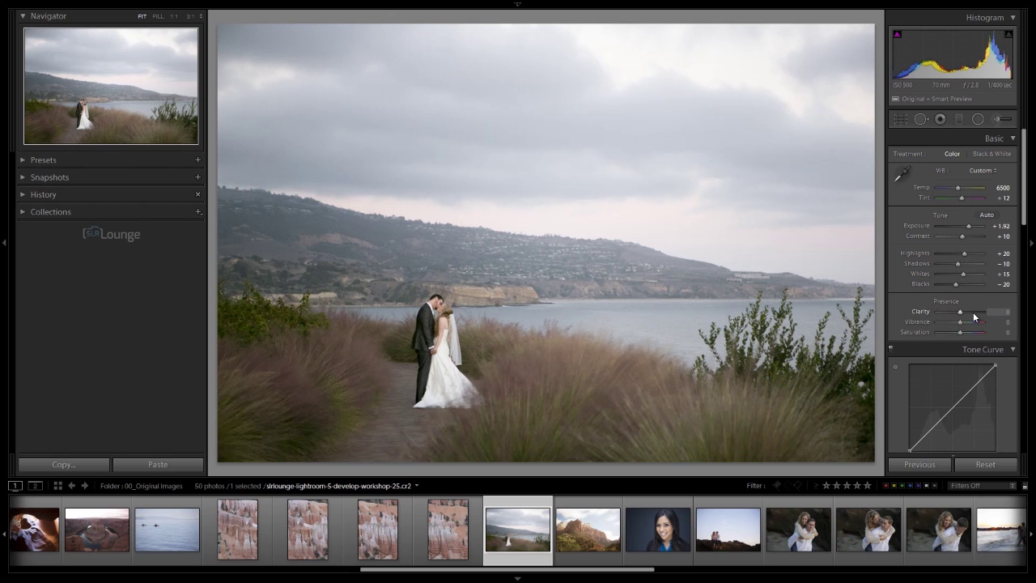
Step: Try lowering the clarity in small increments past −40, and reset it to 0
key(Up)
key(Up)
key(Down)
key(Down)
key(Down)
key(Down)
key(Down)
key(Down)
key(Down)
key(Down)
key(Down)
key(Down)
key(Down)
key(Down)
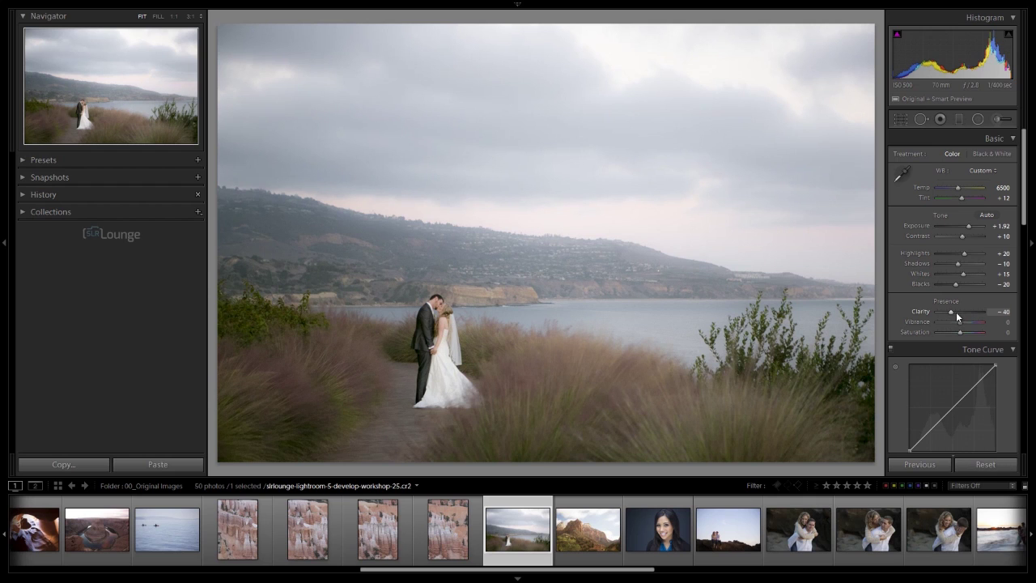
key(Down)
key(Down)
double_click(946, 311)
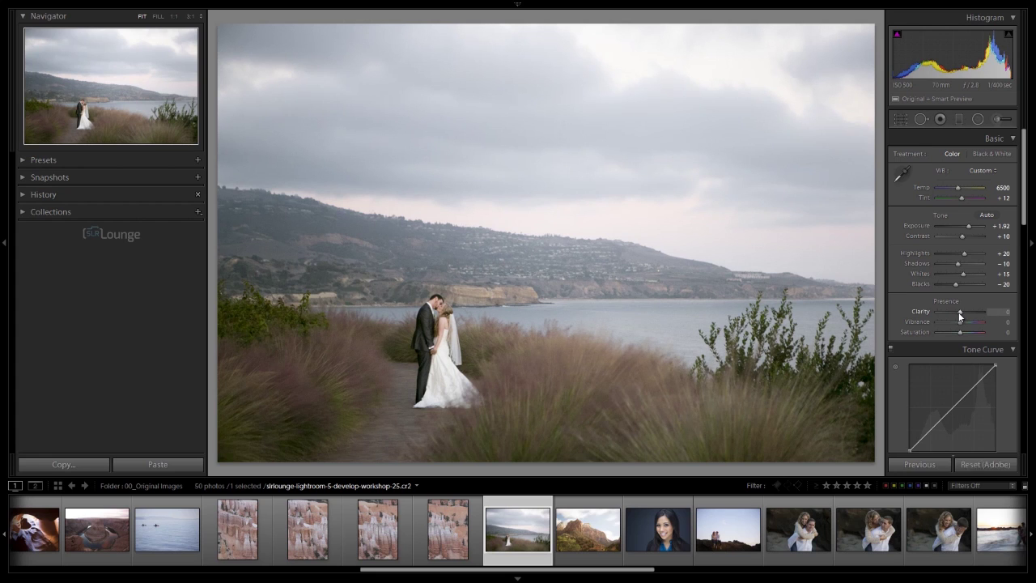
Step: Raise the photo's clarity to +10
key(Up)
key(Up)
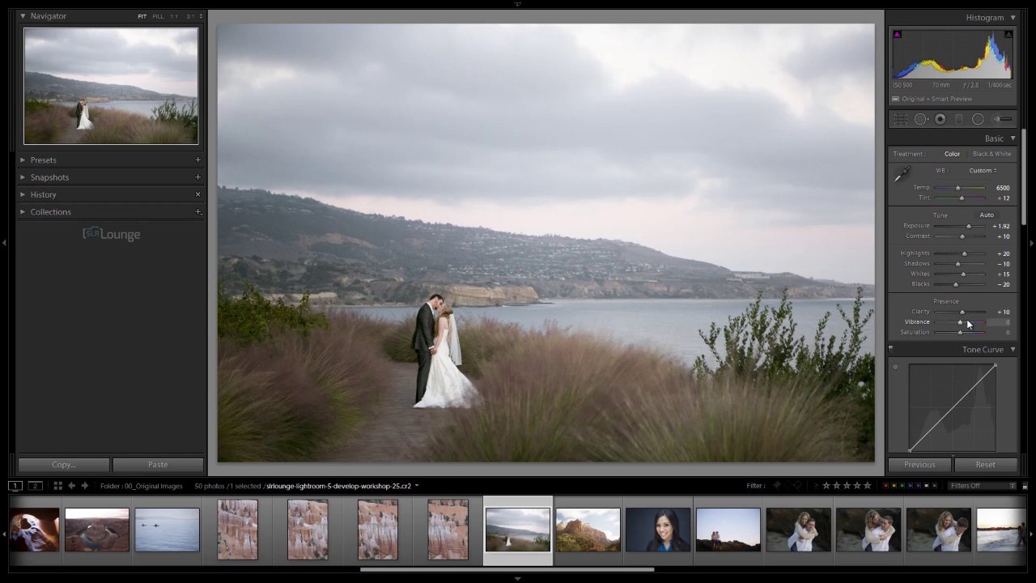
Step: Try different vibrance values and a saturation of +20, and reset both to 0
key(shift+Up)
key(shift+Up)
key(shift)
double_click(969, 323)
key(shift+Down)
key(shift+Down)
key(shift+Up)
key(shift+Up)
click(964, 332)
key(shift)
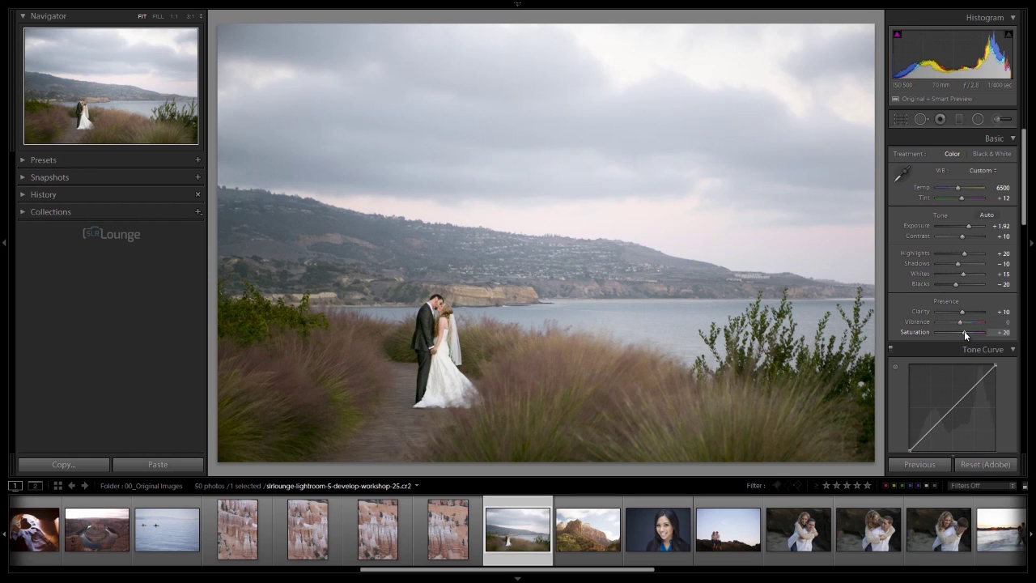
double_click(963, 331)
Step: Set the photo's saturation to +10 and its vibrance to +15
key(Up)
key(Down)
drag(961, 323, 968, 323)
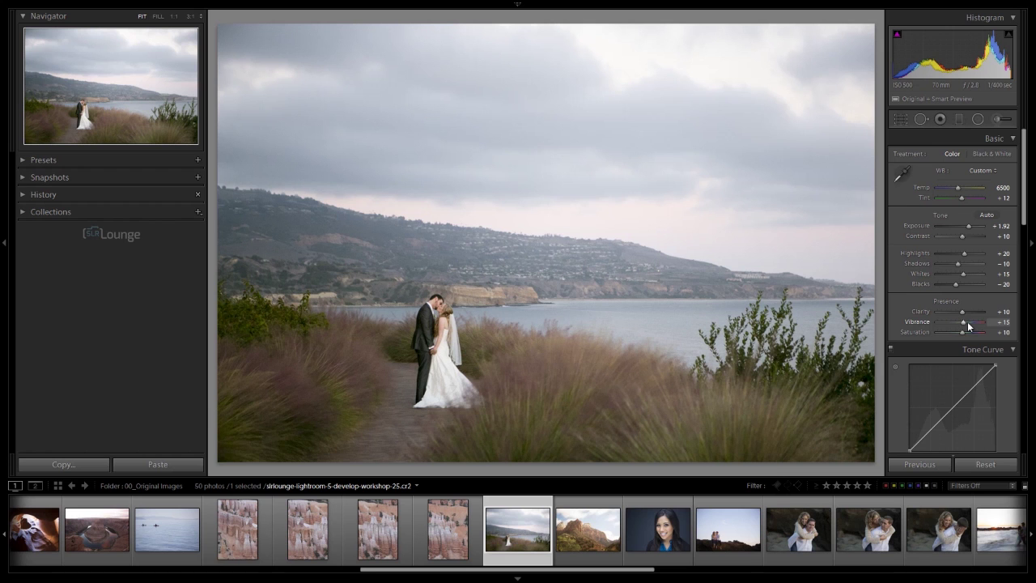
Step: Inspect the couple at 1:1 magnification and compare the whole photo before and after the adjustments
click(444, 322)
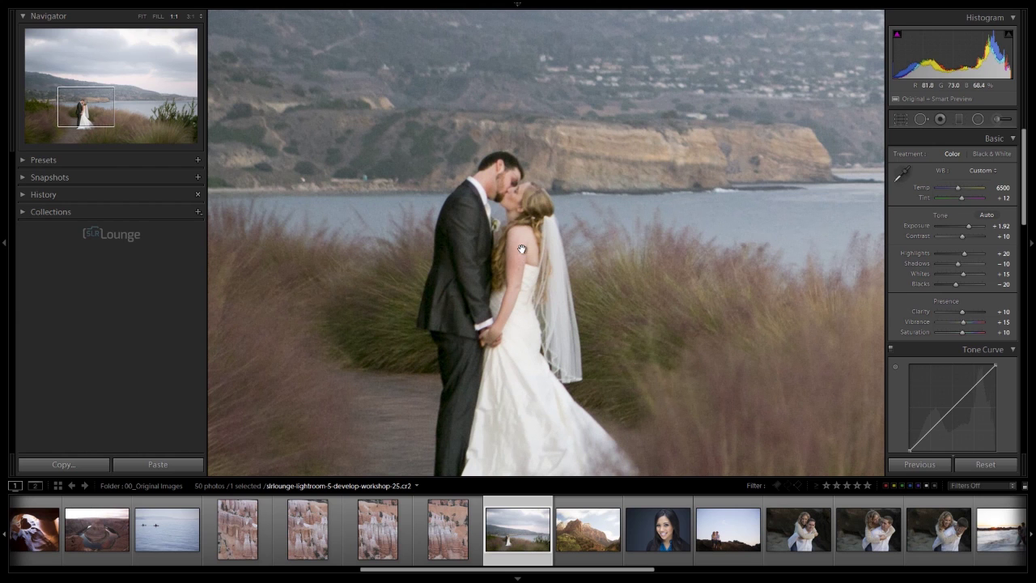
click(572, 283)
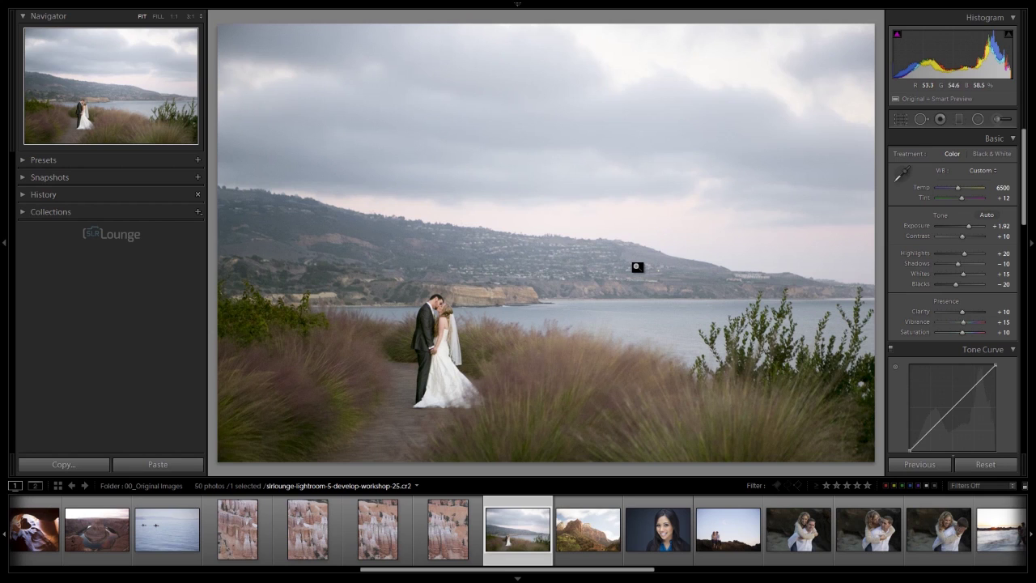
key(backslash)
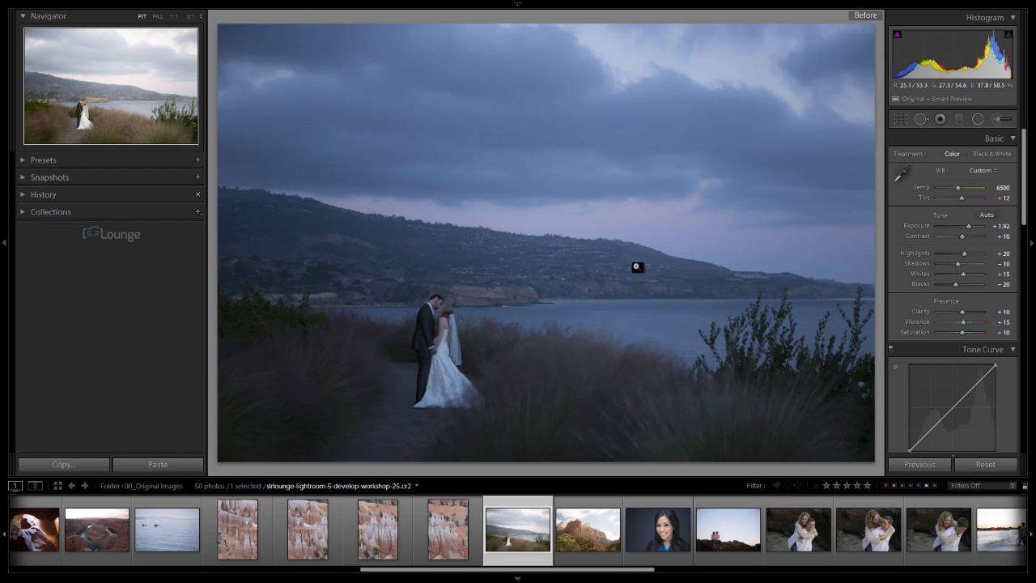
key(backslash)
key(backslash)
key(backslash)
key(backslash)
key(backslash)
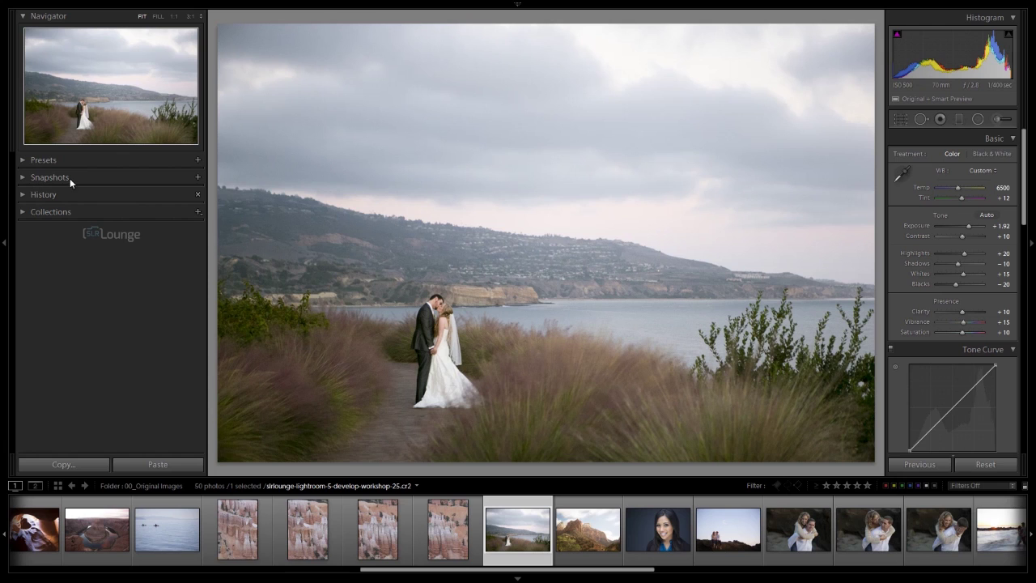
Step: Create a snapshot of the current settings named "01 - Basic Panel Adjustments Only"
click(198, 178)
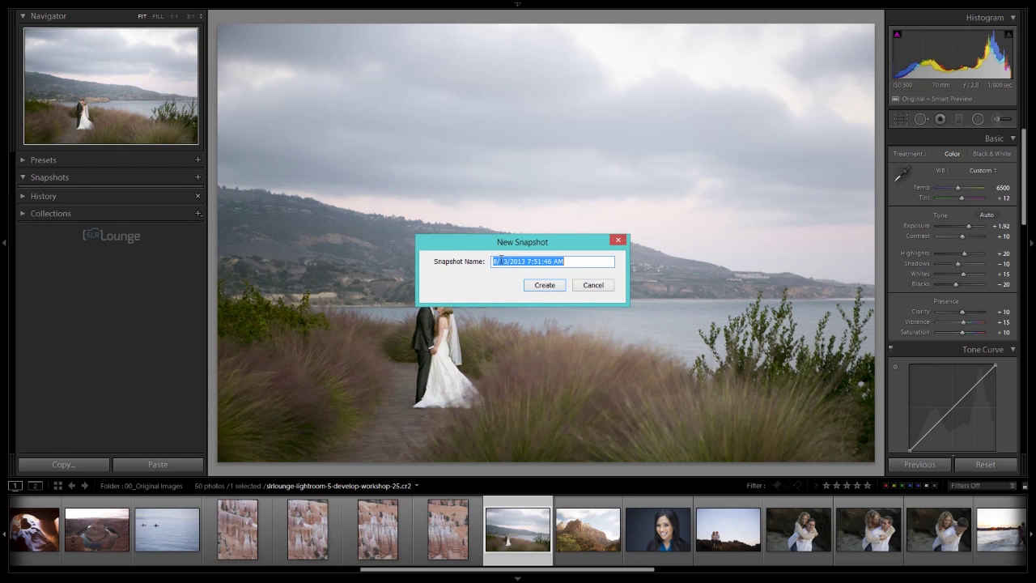
text(01)
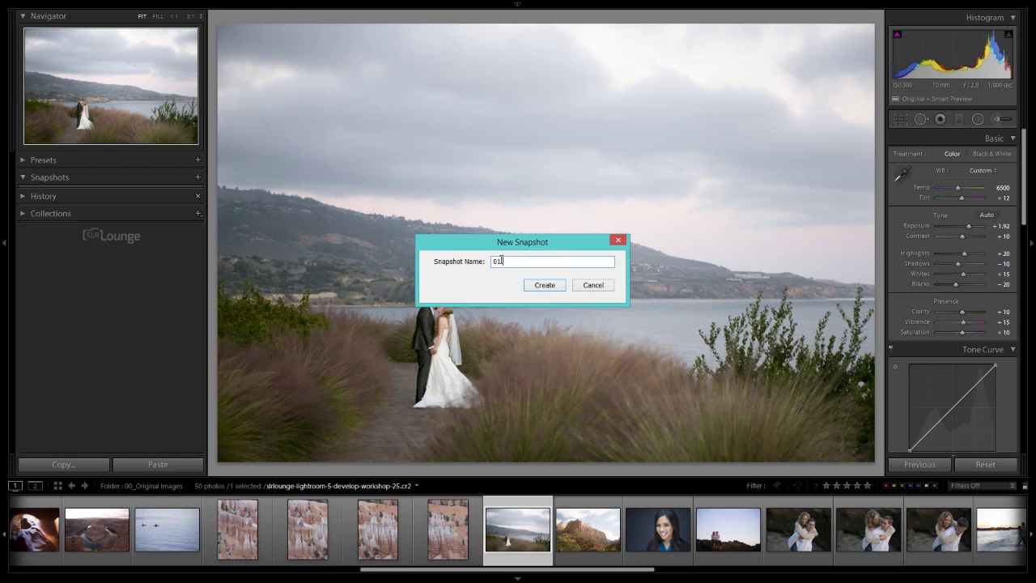
text( - Basic Panel Adjustments Only)
click(545, 286)
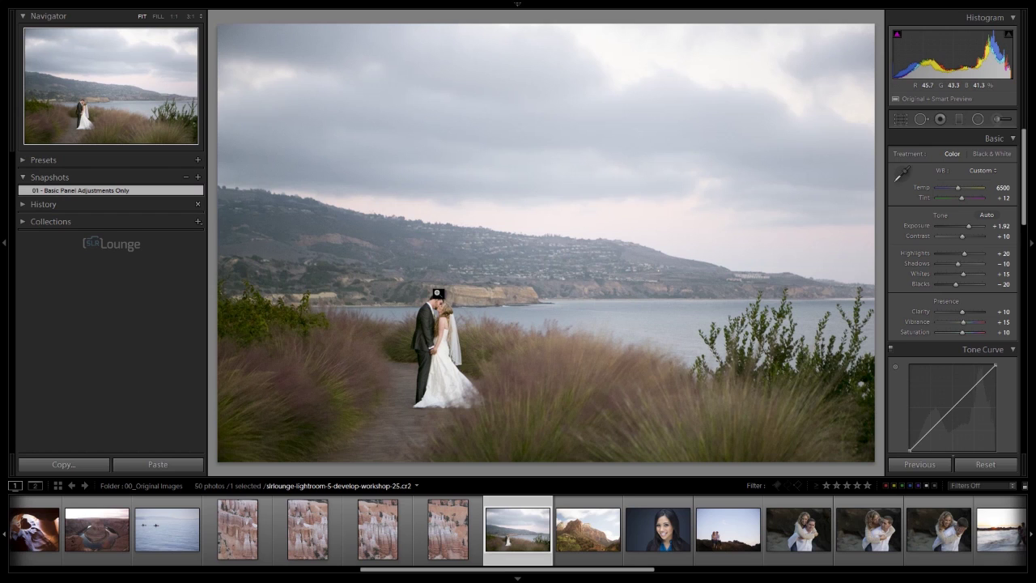